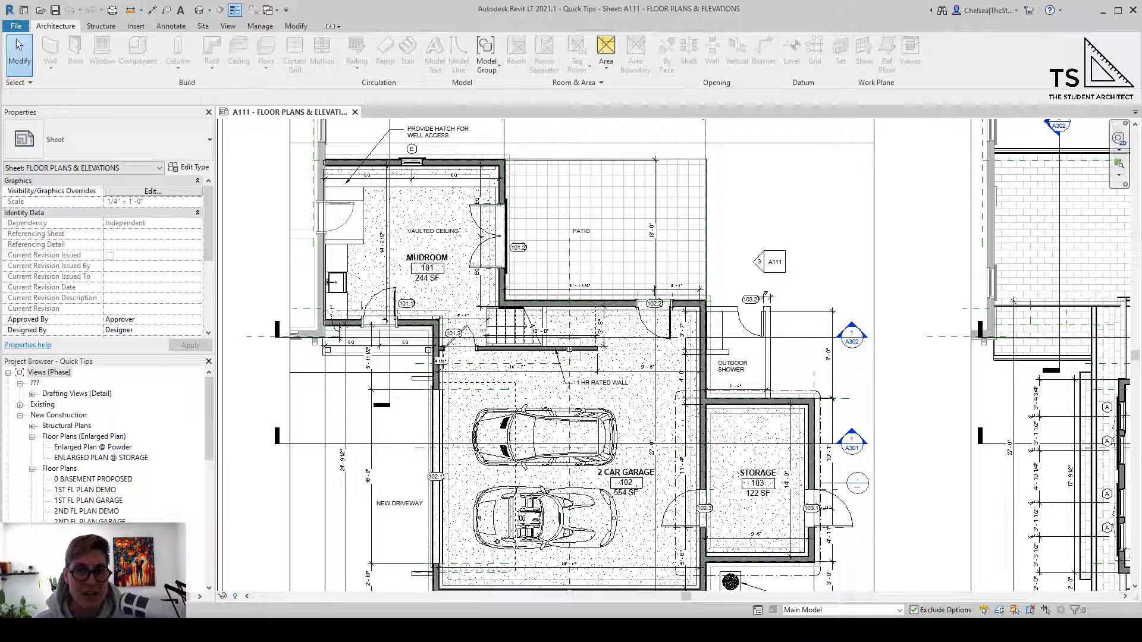
Step: Bring up the Duplicate View options for the 1ST FL PLAN GARAGE view in the Project Browser
{"action": "left_click", "coordinate": [280, 199]}
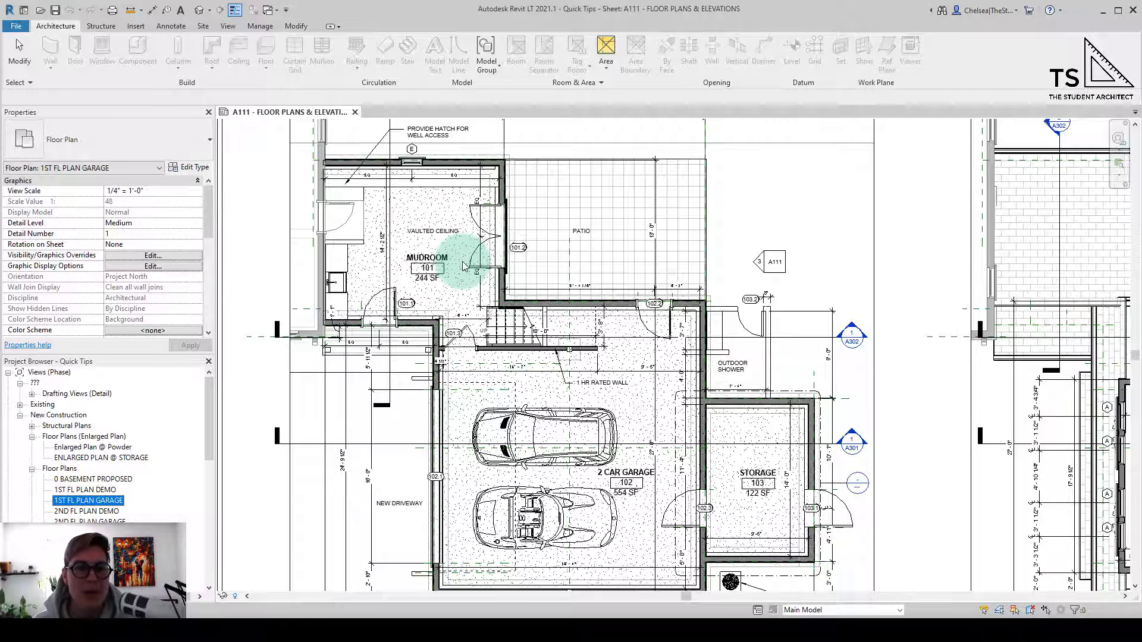
{"action": "right_click", "coordinate": [114, 504]}
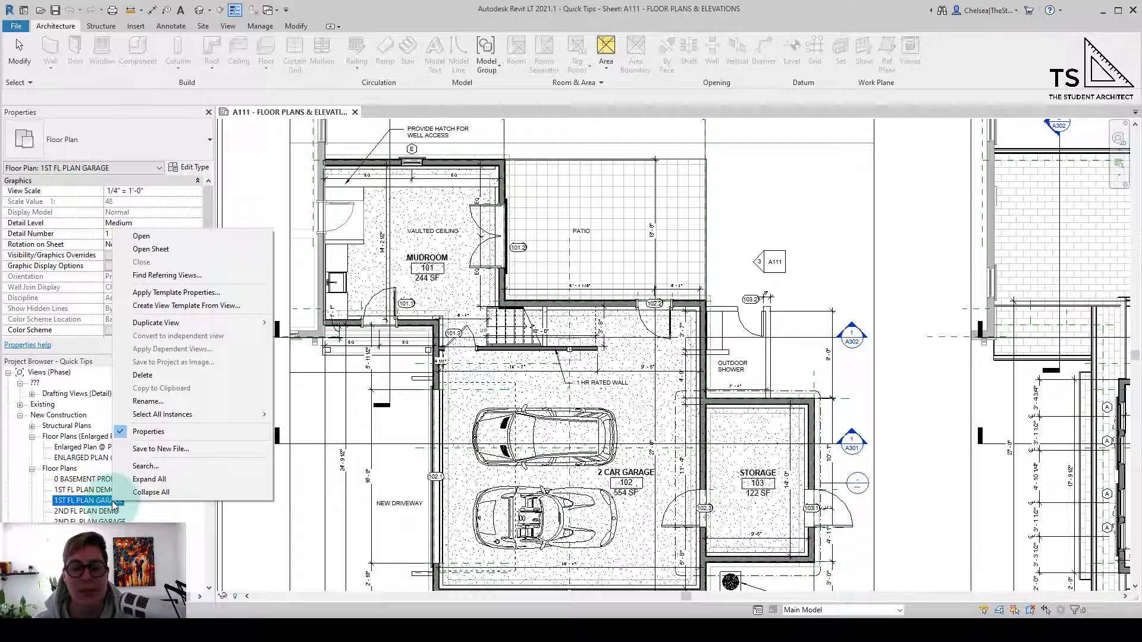
{"action": "left_click", "coordinate": [59, 469]}
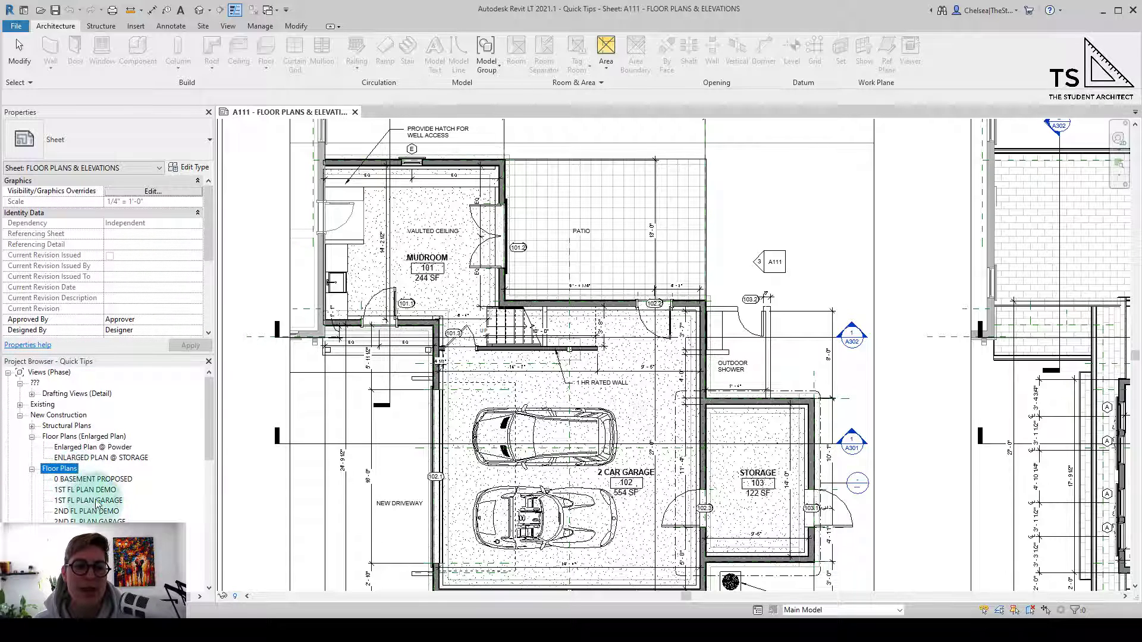
{"action": "left_click", "coordinate": [71, 501]}
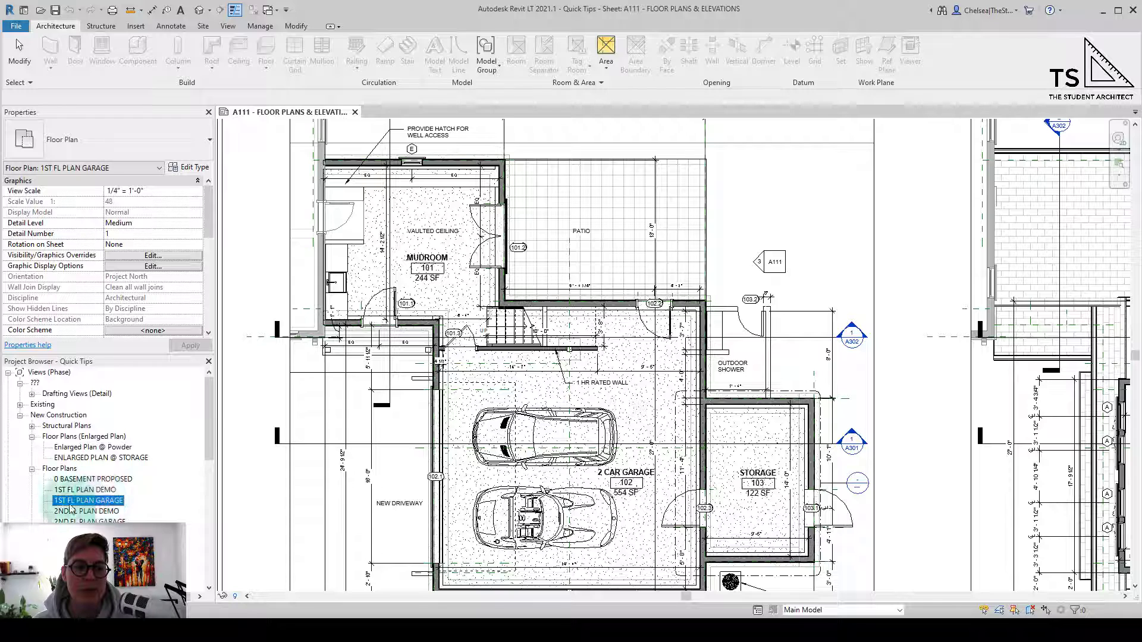
{"action": "right_click", "coordinate": [102, 505]}
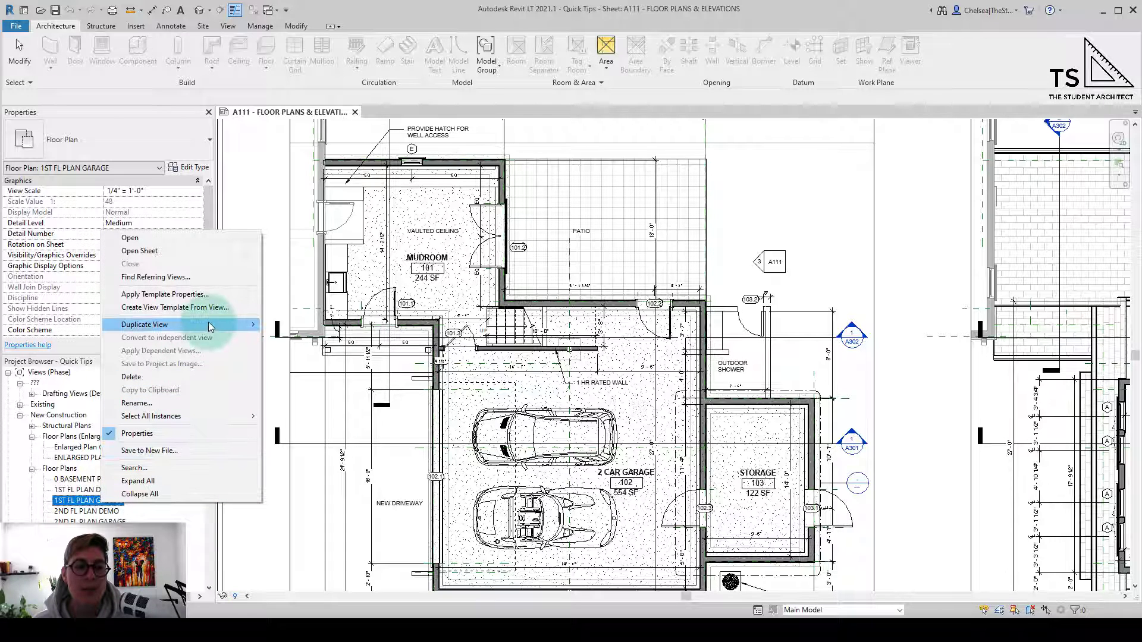
{"action": "mouse_move", "coordinate": [235, 324]}
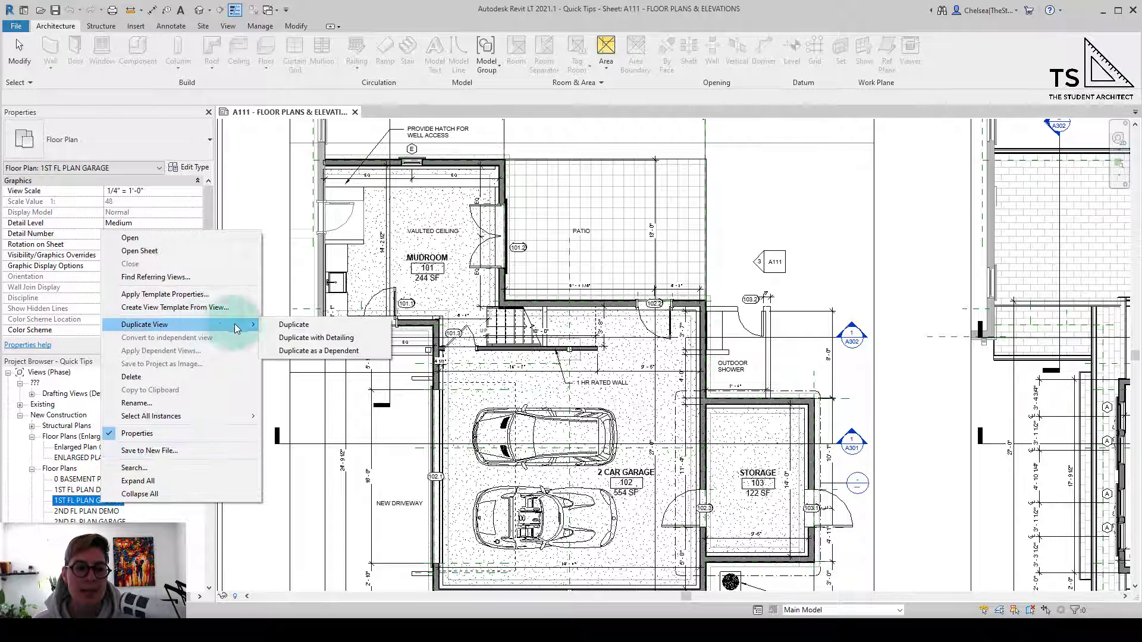
Step: Make a plain duplicate of the garage plan and crop it down to the mudroom
{"action": "left_click", "coordinate": [328, 328]}
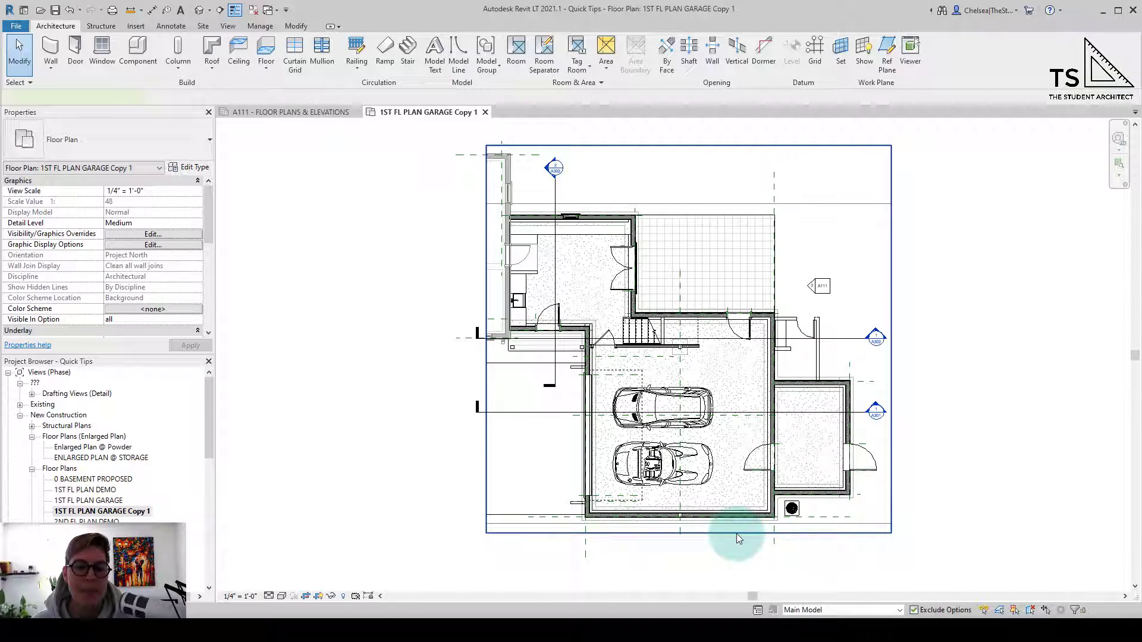
{"action": "left_click", "coordinate": [690, 534]}
{"action": "left_click_drag", "start_coordinate": [690, 533], "coordinate": [660, 345]}
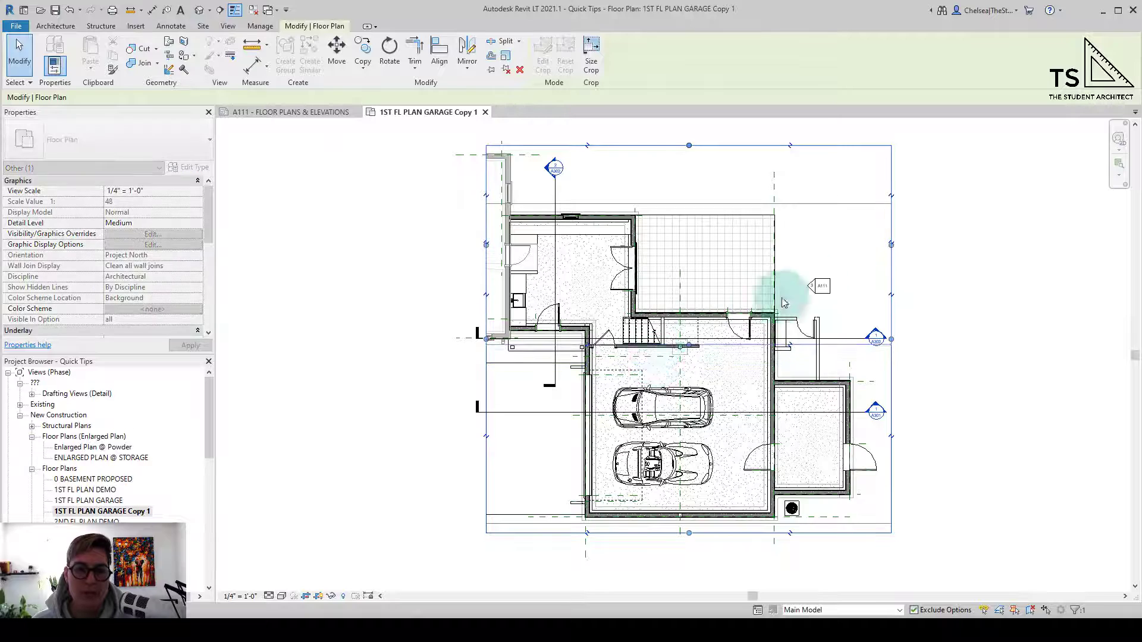
{"action": "left_click_drag", "start_coordinate": [891, 245], "coordinate": [647, 245]}
{"action": "left_click_drag", "start_coordinate": [566, 145], "coordinate": [562, 204]}
{"action": "left_click", "coordinate": [498, 379]}
Step: Set the copy's view scale to 1/2" = 1'-0" and return to sheet A111
{"action": "left_click", "coordinate": [240, 597]}
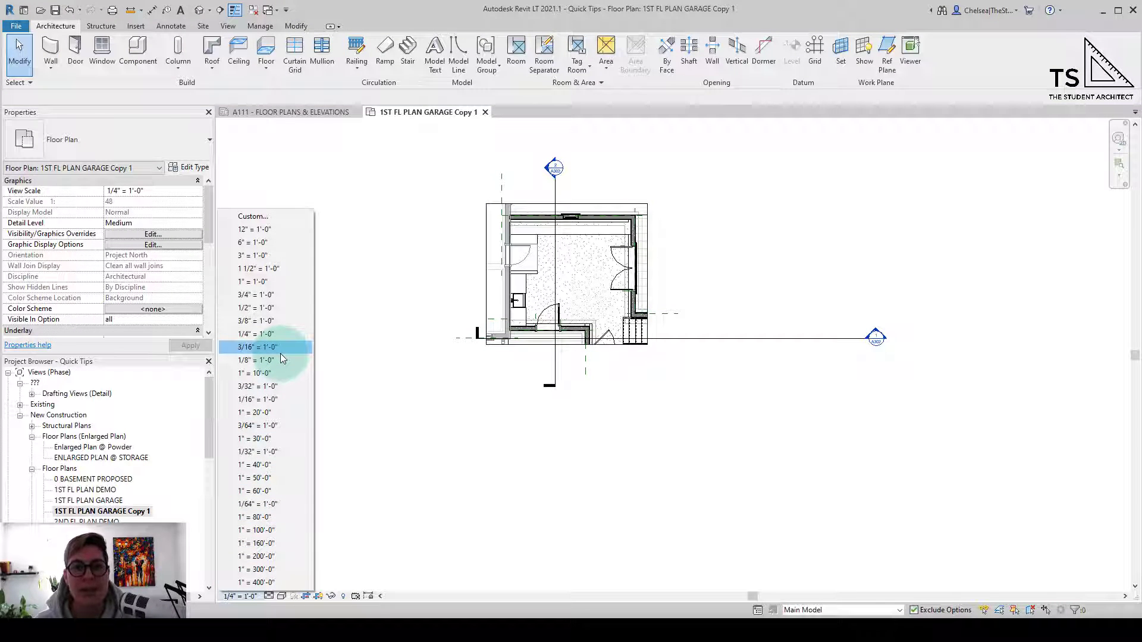
{"action": "left_click", "coordinate": [267, 307]}
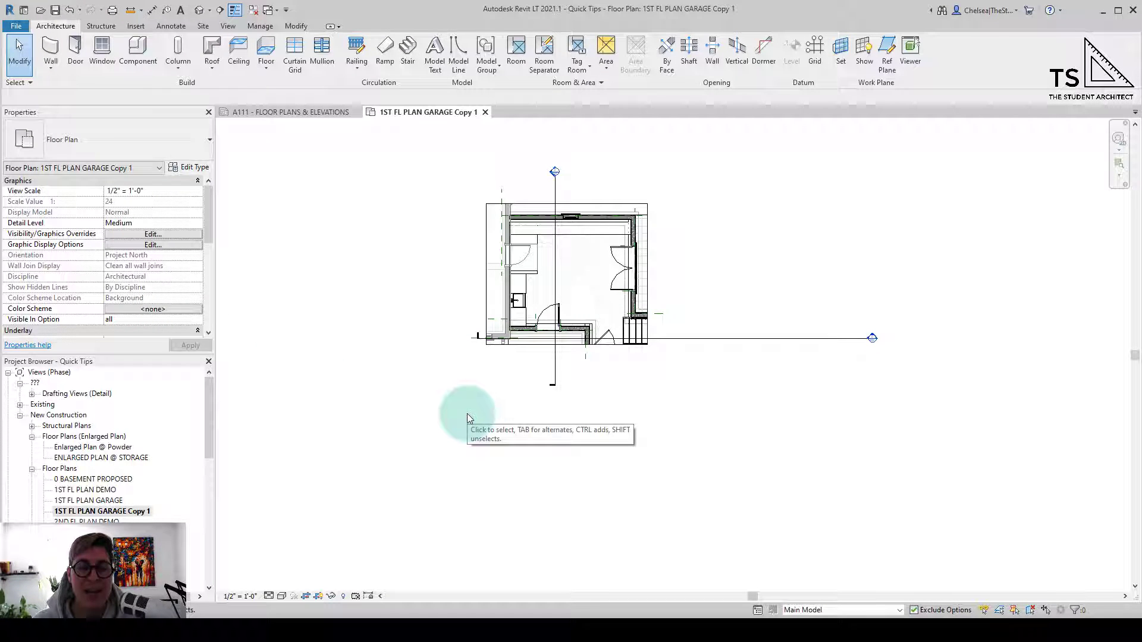
{"action": "left_click", "coordinate": [285, 113]}
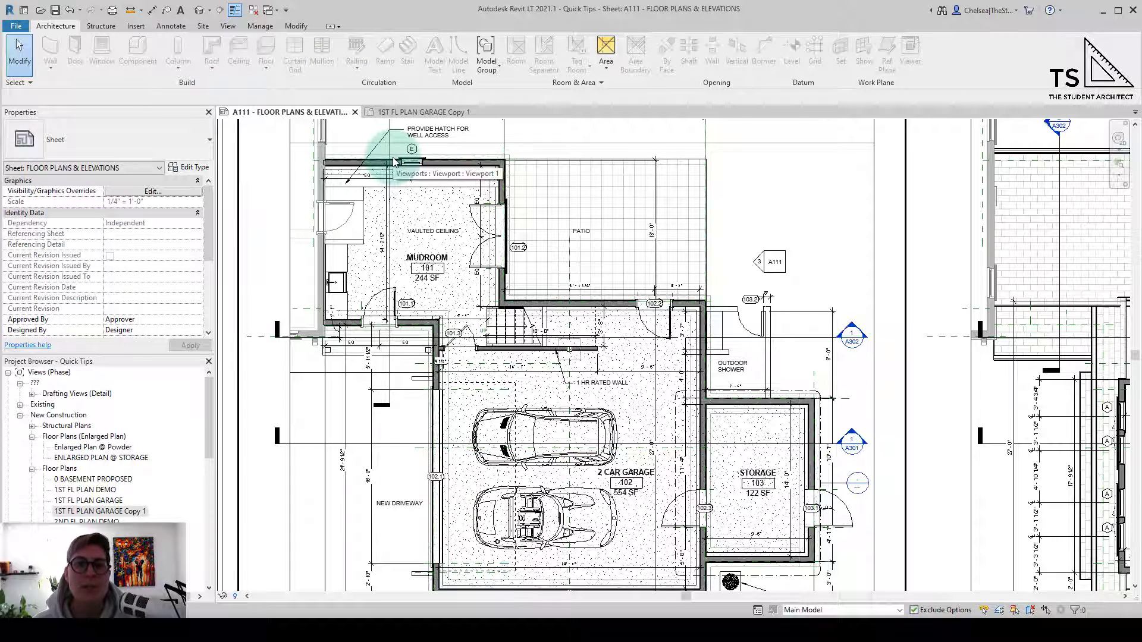
Step: Activate the garage plan viewport on A111, bring the mudroom into view, and open the Callout dropdown
{"action": "left_click", "coordinate": [400, 217]}
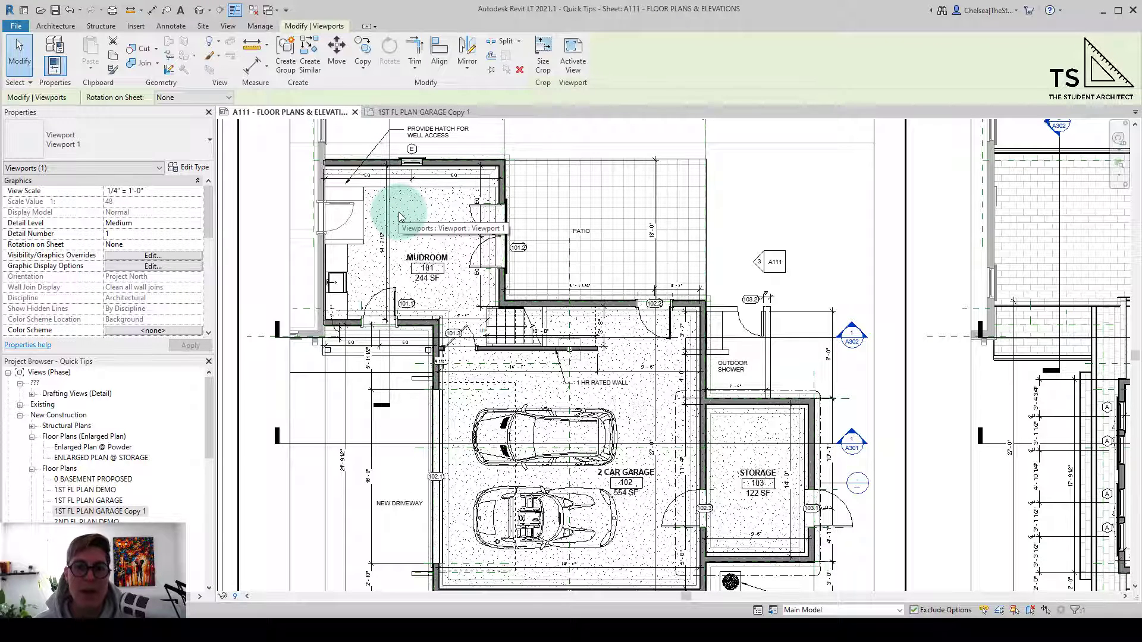
{"action": "double_click", "coordinate": [399, 216]}
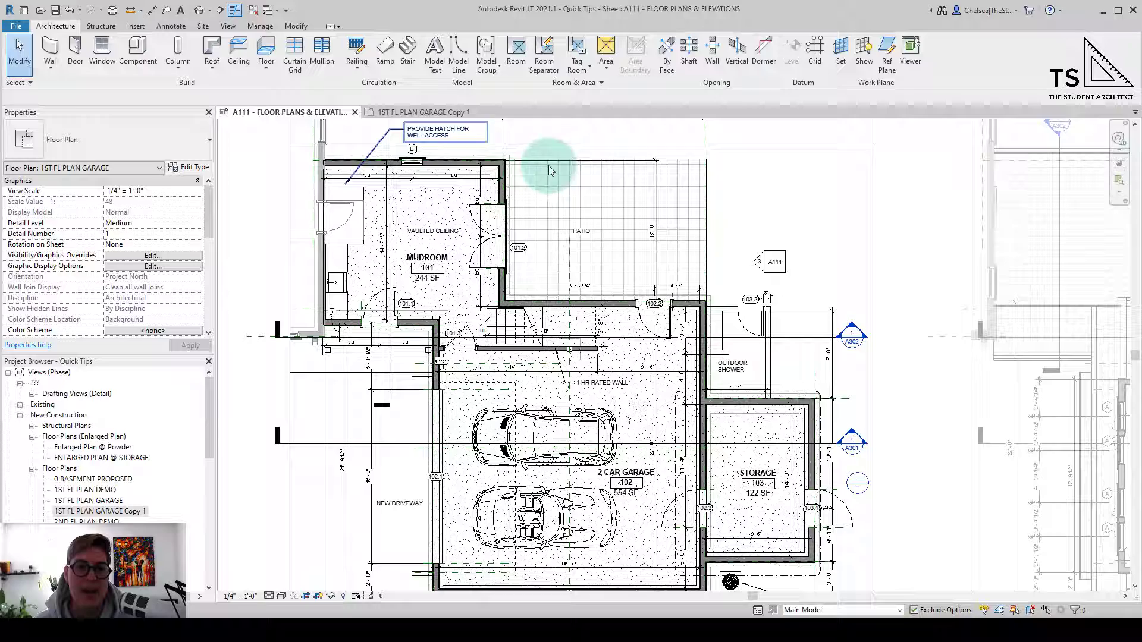
{"action": "middle_click_drag", "start_coordinate": [529, 280], "coordinate": [683, 357]}
{"action": "scroll", "coordinate": [612, 306], "scroll_direction": "up", "scroll_amount": 1}
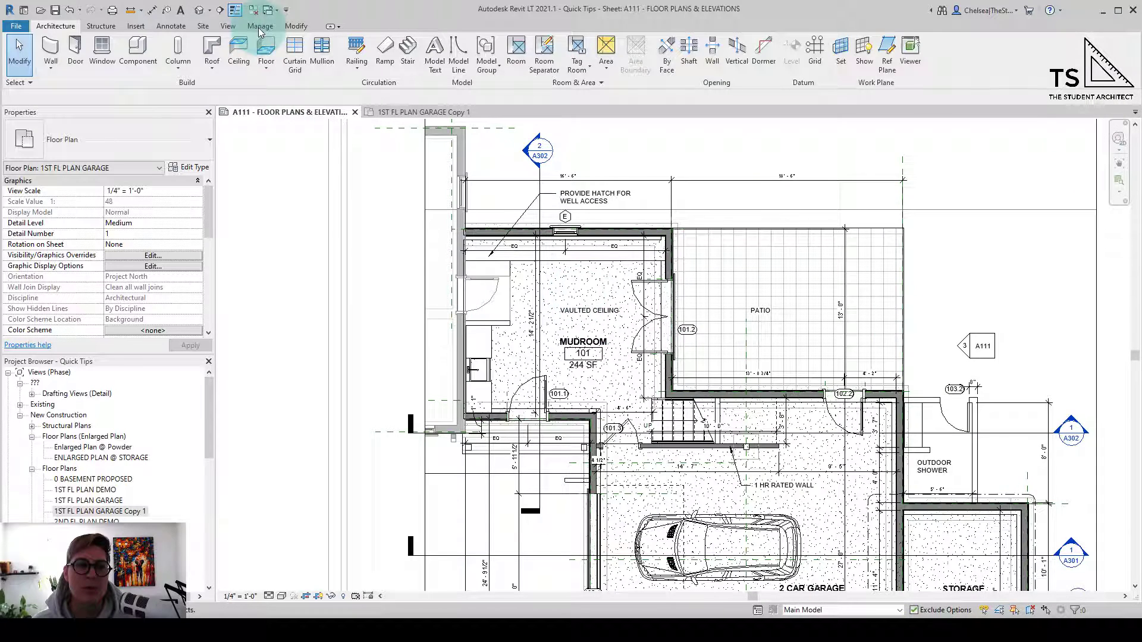
{"action": "left_click", "coordinate": [228, 25]}
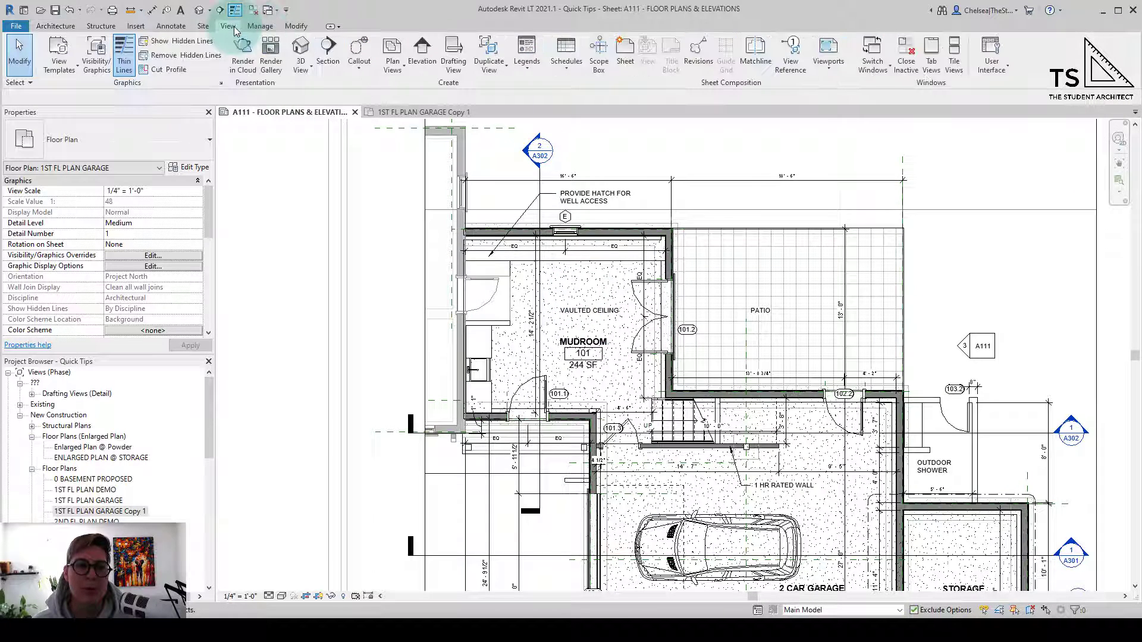
{"action": "left_click", "coordinate": [361, 71]}
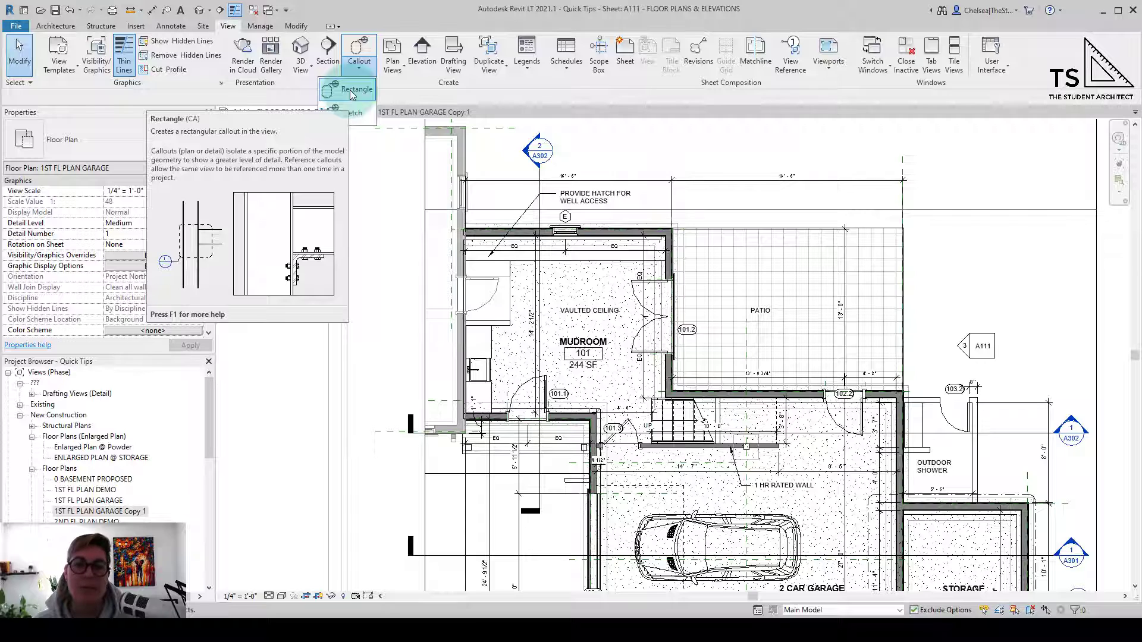
Step: Start a rectangular callout, leaving Reference Other View switched off after browsing its view list
{"action": "left_click", "coordinate": [356, 90]}
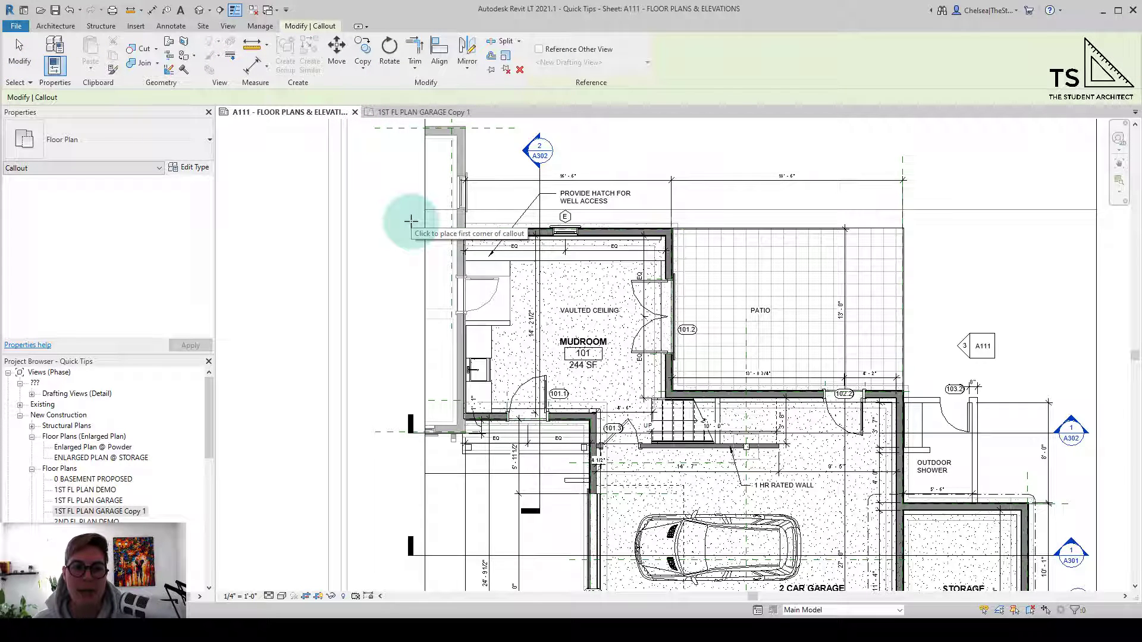
{"action": "left_click", "coordinate": [553, 51]}
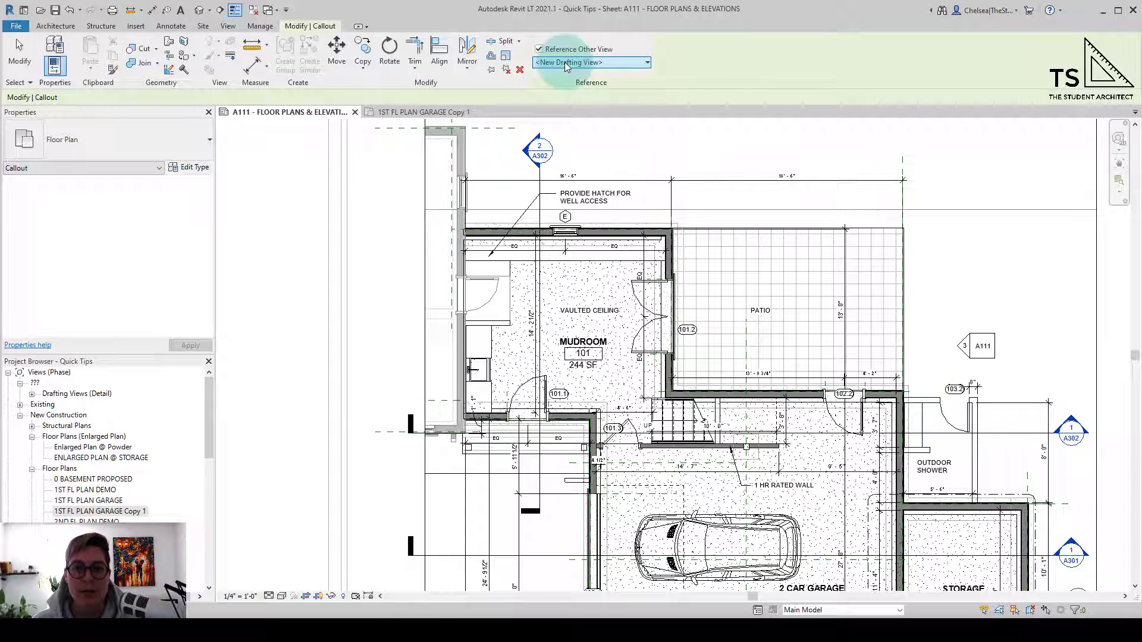
{"action": "left_click", "coordinate": [565, 62]}
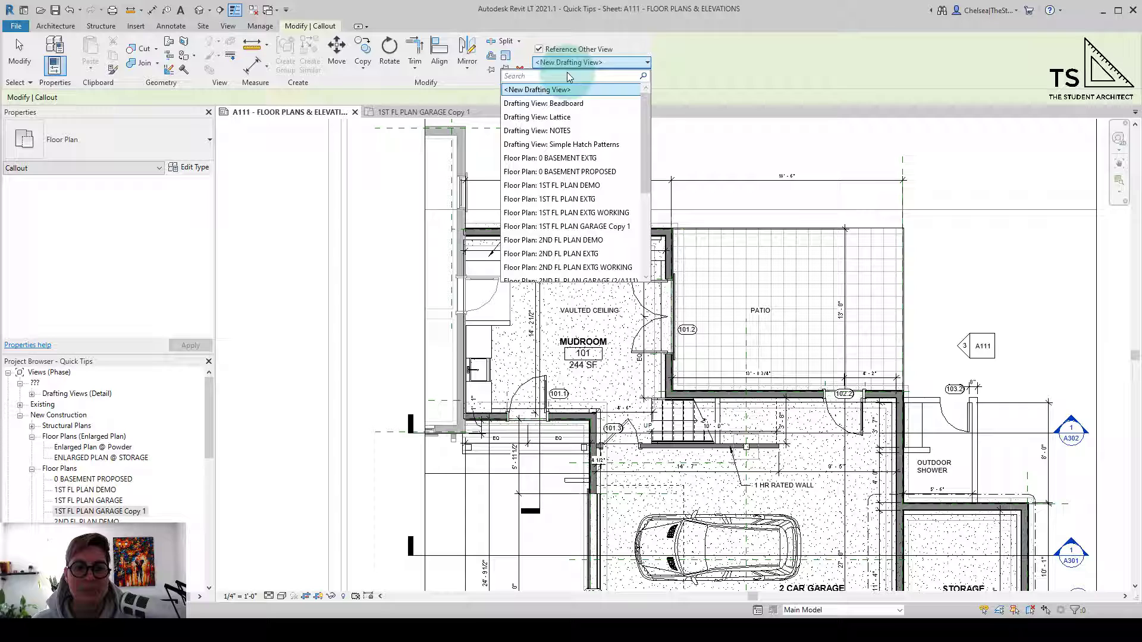
{"action": "scroll", "coordinate": [580, 179], "scroll_direction": "down", "scroll_amount": 2}
{"action": "scroll", "coordinate": [580, 178], "scroll_direction": "down", "scroll_amount": 2}
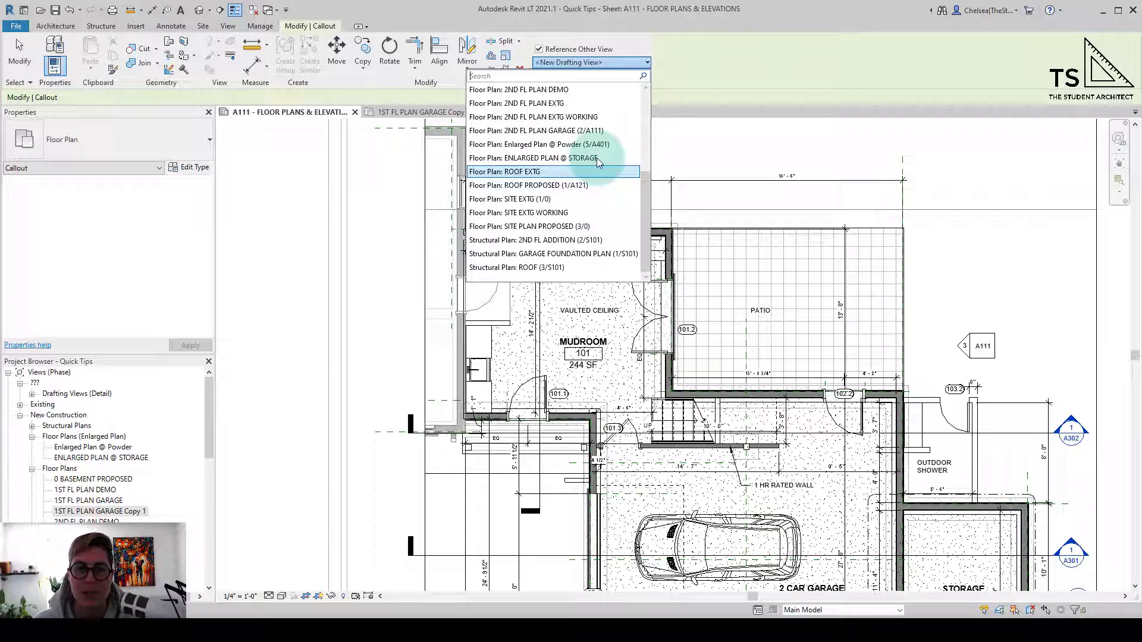
{"action": "left_click", "coordinate": [732, 50]}
{"action": "left_click", "coordinate": [539, 49]}
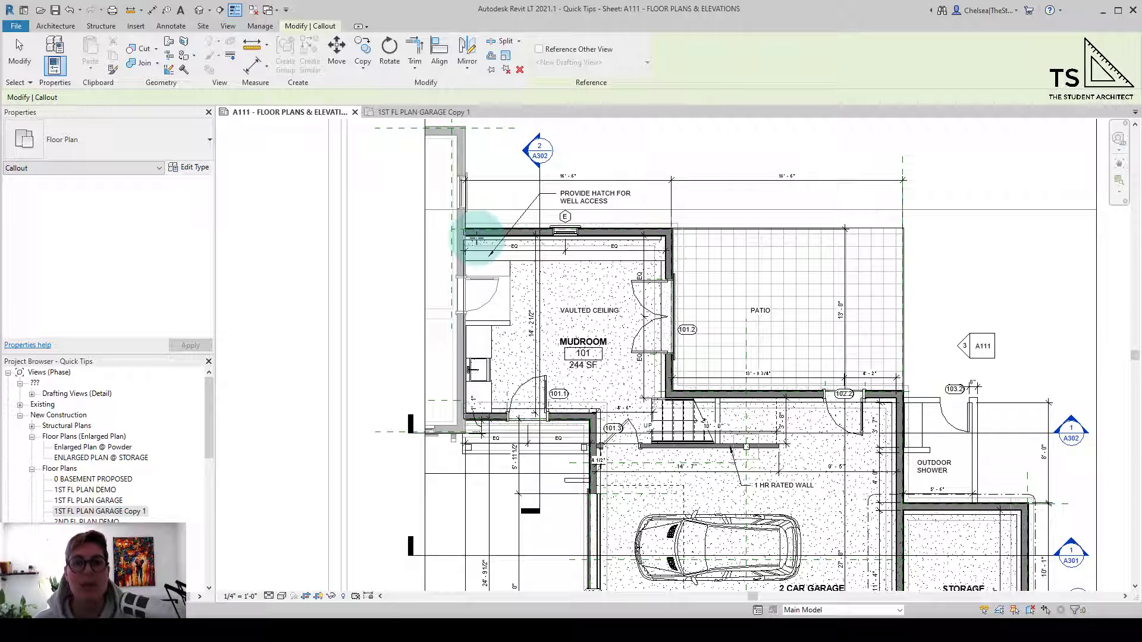
Step: Draw the callout rectangle around the mudroom and open the resulting Callout 1 view
{"action": "left_click", "coordinate": [440, 215]}
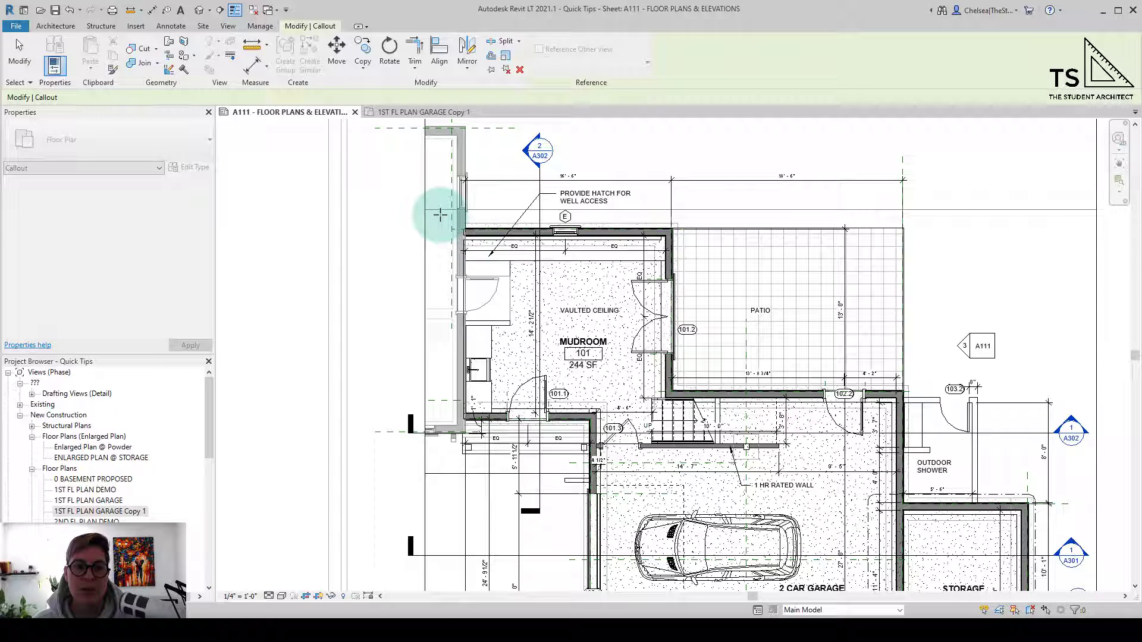
{"action": "left_click", "coordinate": [505, 310]}
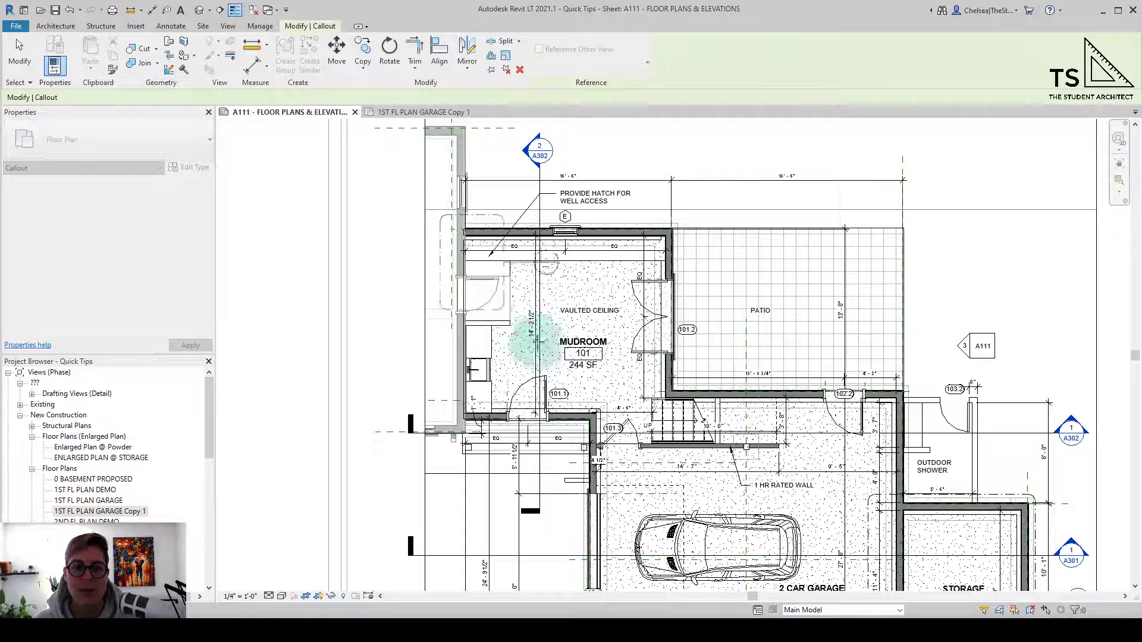
{"action": "left_click_drag", "start_coordinate": [538, 341], "coordinate": [696, 443]}
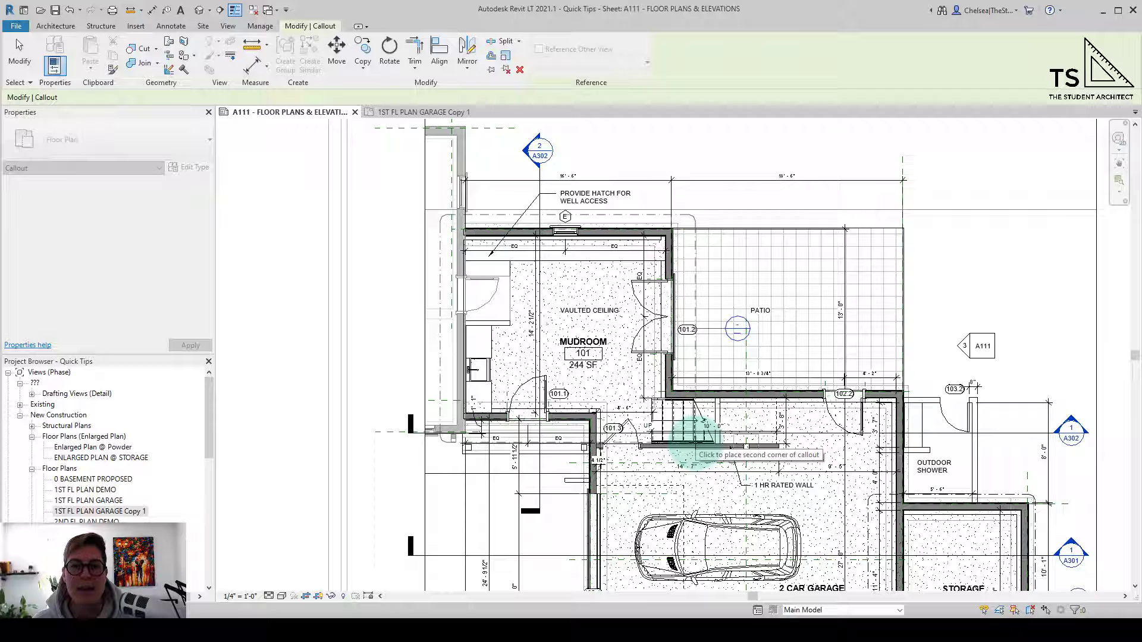
{"action": "left_click", "coordinate": [694, 445]}
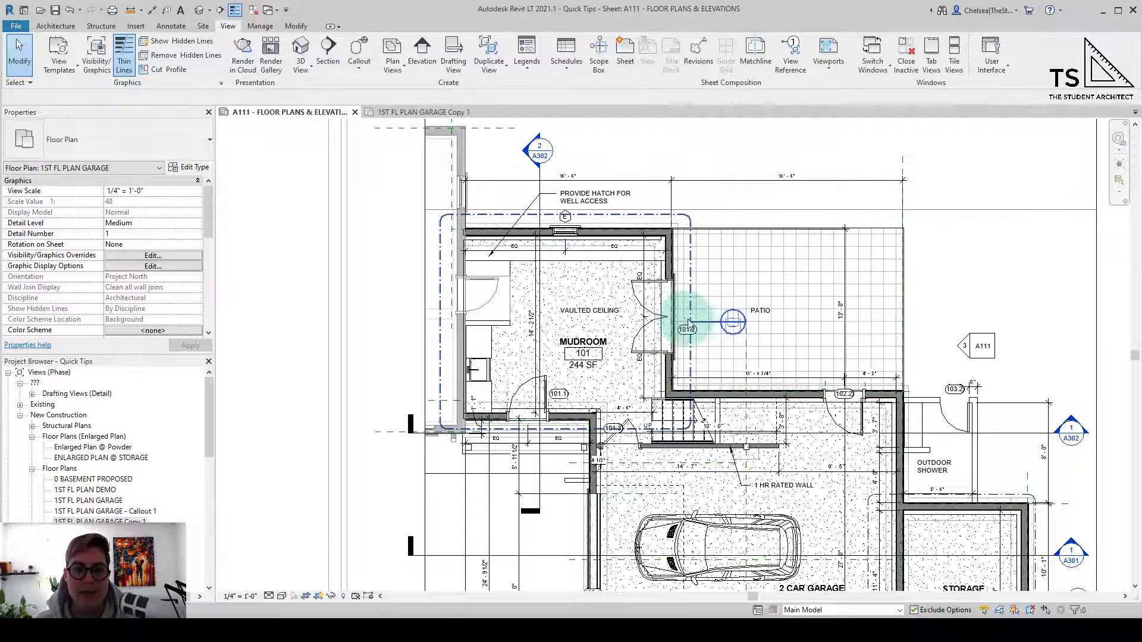
{"action": "scroll", "coordinate": [693, 320], "scroll_direction": "up", "scroll_amount": 4}
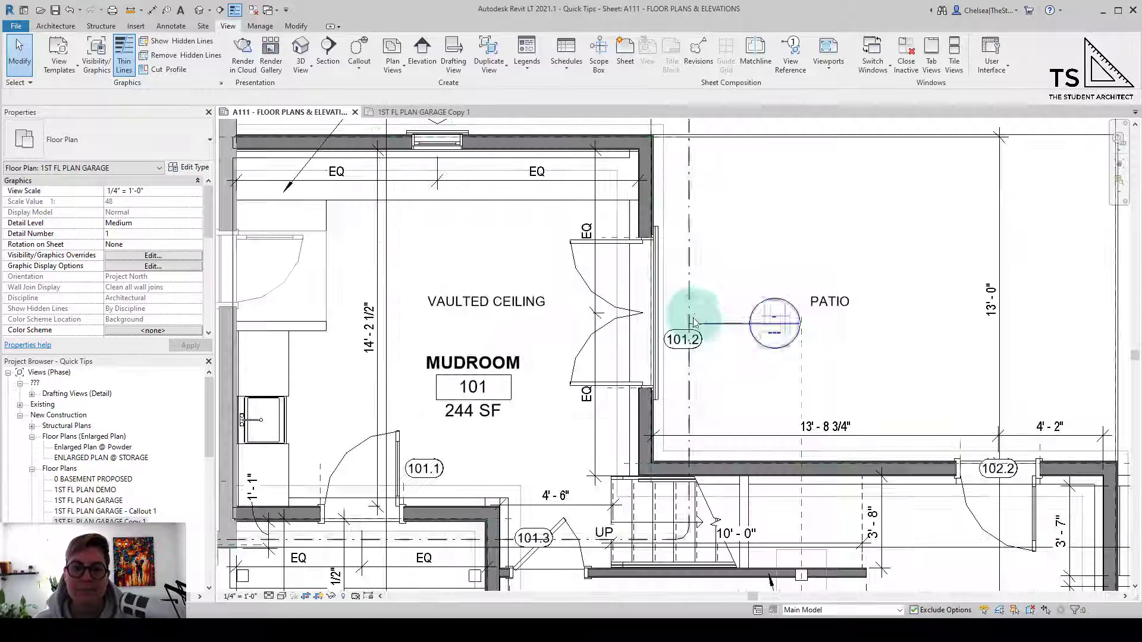
{"action": "double_click", "coordinate": [768, 324]}
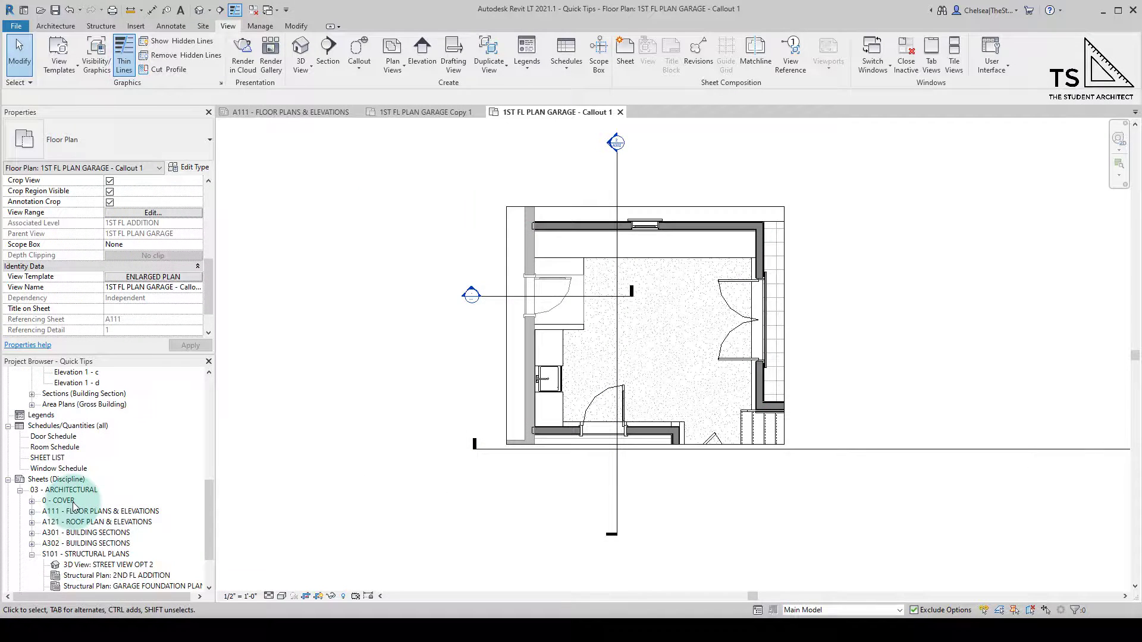
Step: Scroll the Project Browser down to the Sheets section
{"action": "scroll", "coordinate": [87, 515], "scroll_direction": "down", "scroll_amount": 1}
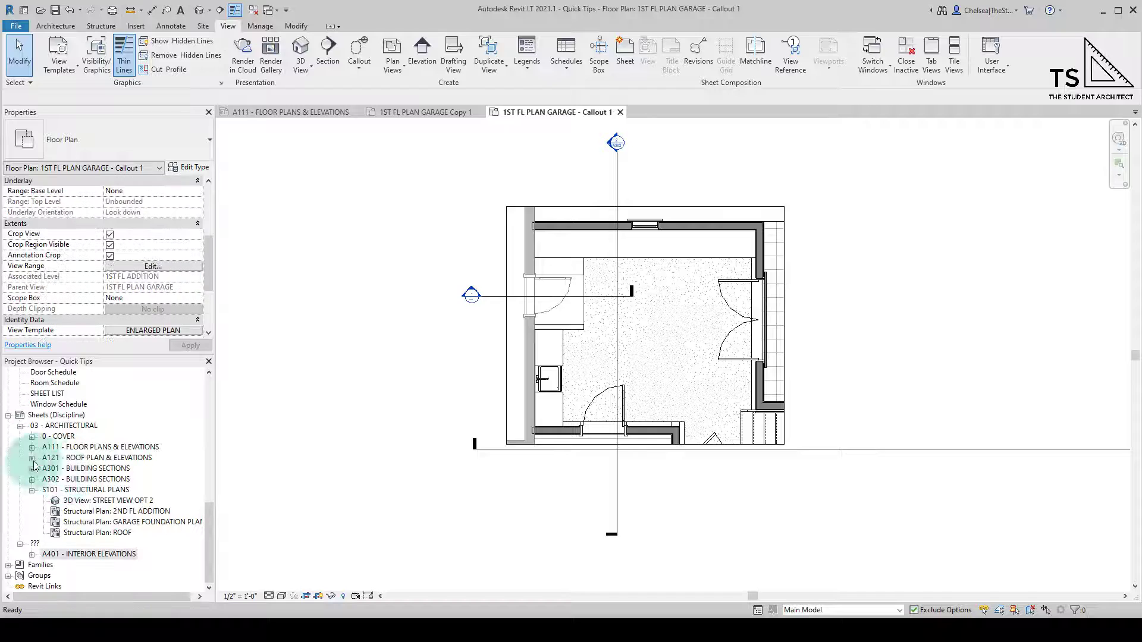
Step: Create new sheet A402, then reactivate the floor plan viewport on sheet A111
{"action": "right_click", "coordinate": [57, 415]}
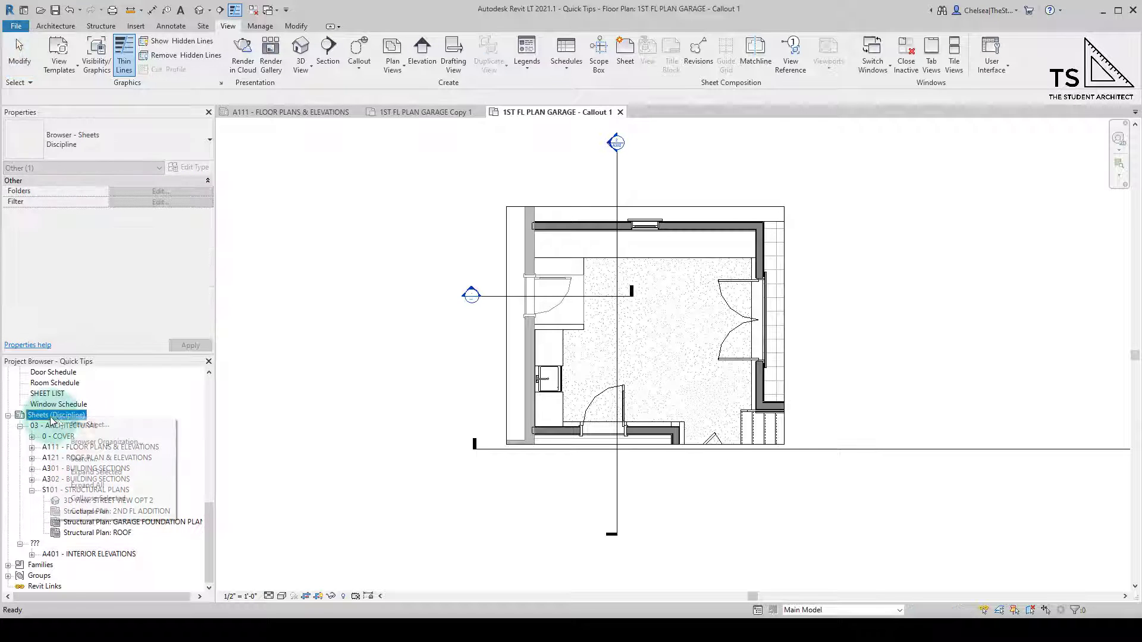
{"action": "left_click", "coordinate": [109, 423]}
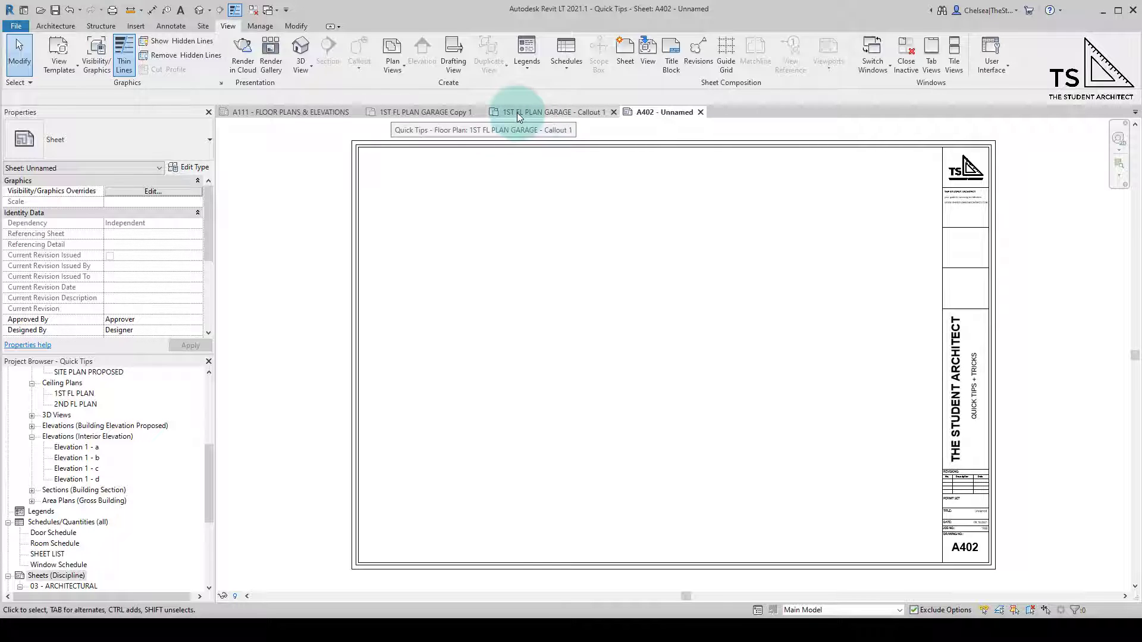
{"action": "left_click", "coordinate": [349, 113]}
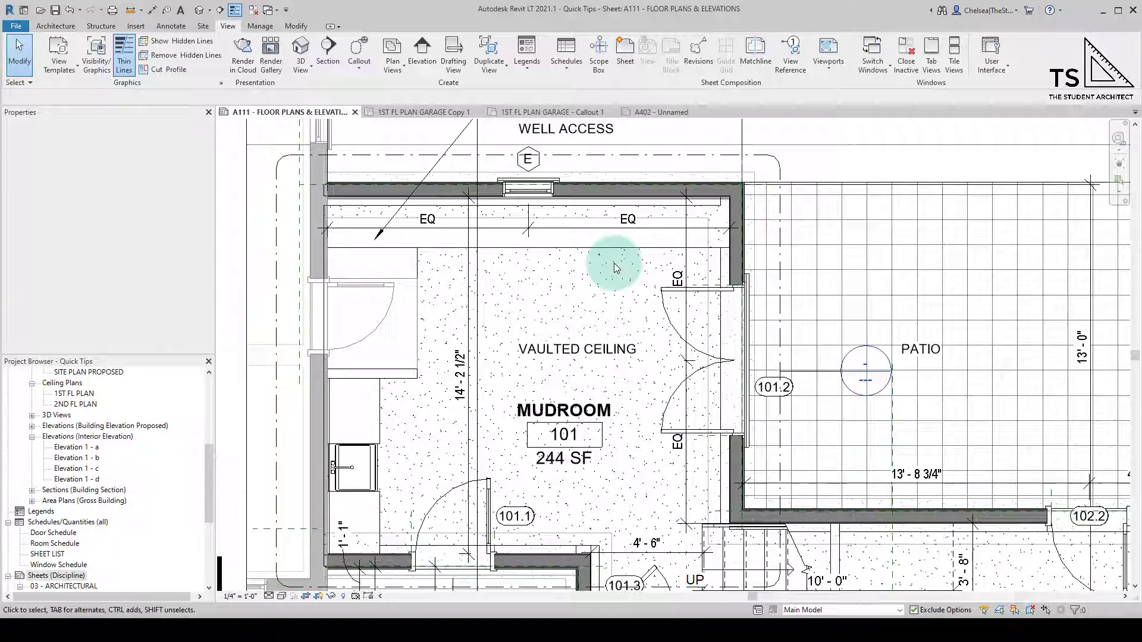
{"action": "double_click", "coordinate": [614, 268]}
{"action": "scroll", "coordinate": [711, 254], "scroll_direction": "down", "scroll_amount": 3}
{"action": "scroll", "coordinate": [797, 321], "scroll_direction": "up", "scroll_amount": 5}
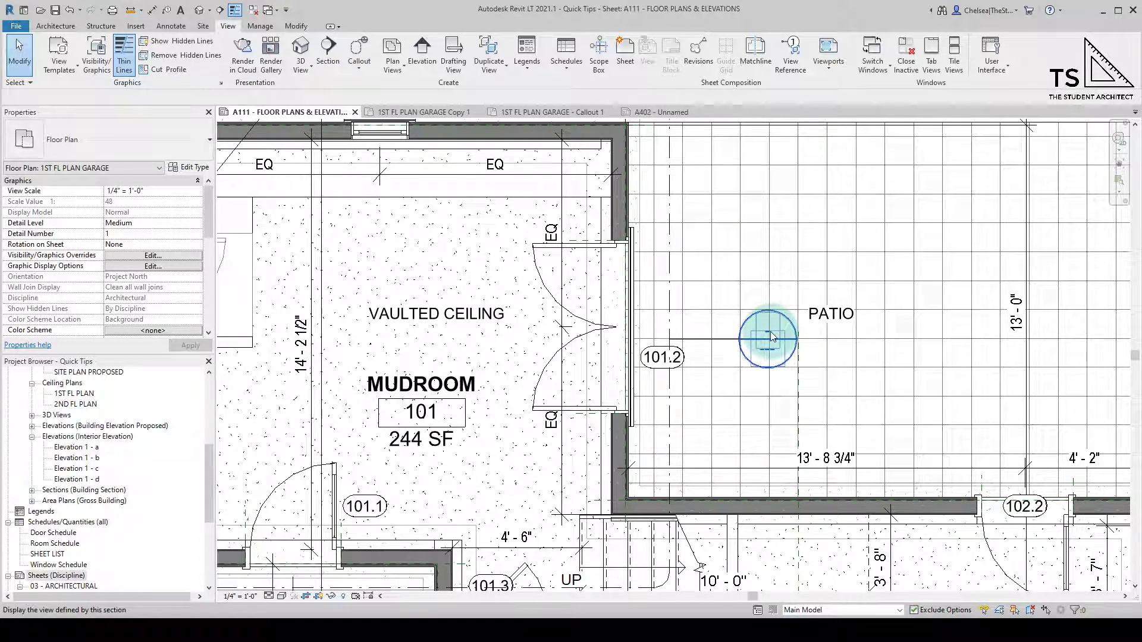
{"action": "scroll", "coordinate": [70, 538], "scroll_direction": "down", "scroll_amount": 3}
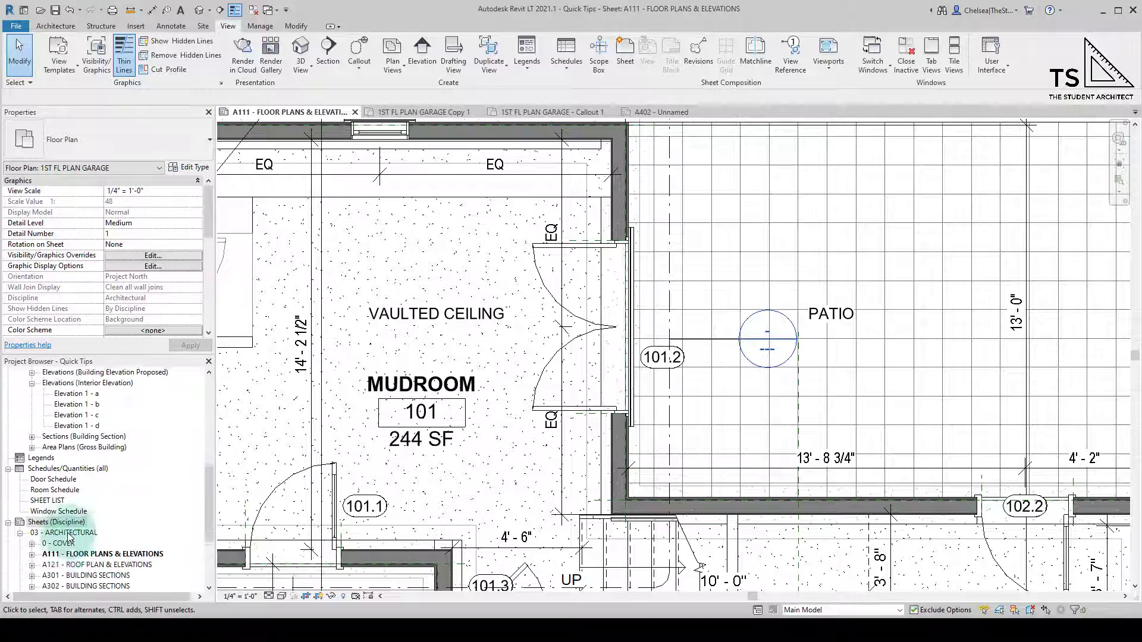
{"action": "scroll", "coordinate": [70, 537], "scroll_direction": "down", "scroll_amount": 5}
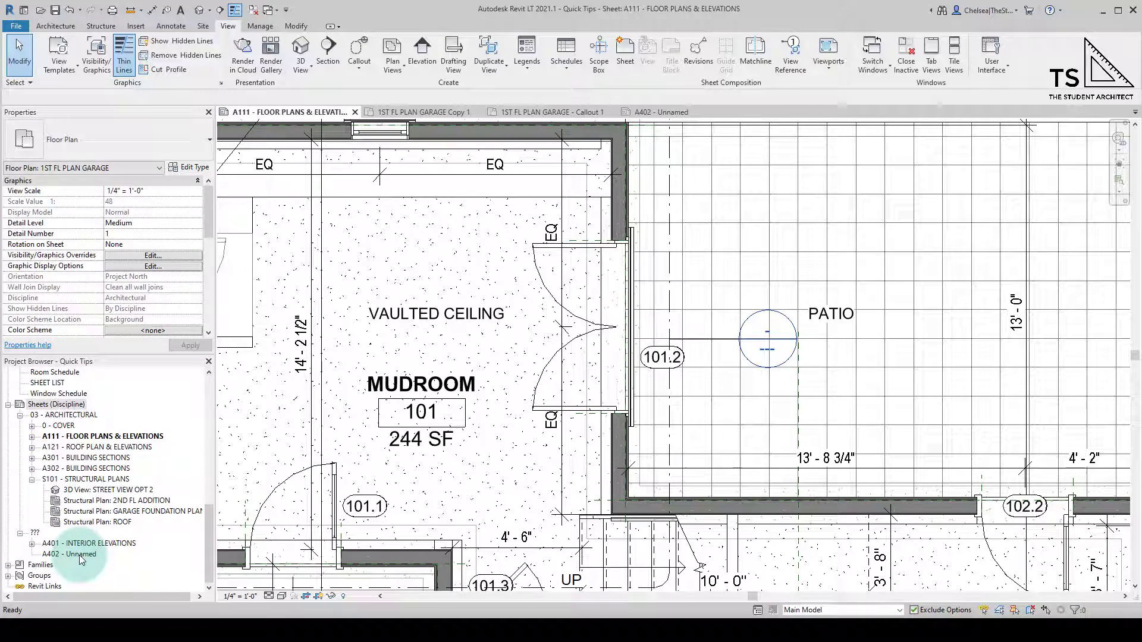
Step: Open sheet A402 and locate the Callout 1 and Copy 1 views in the Project Browser
{"action": "double_click", "coordinate": [81, 555]}
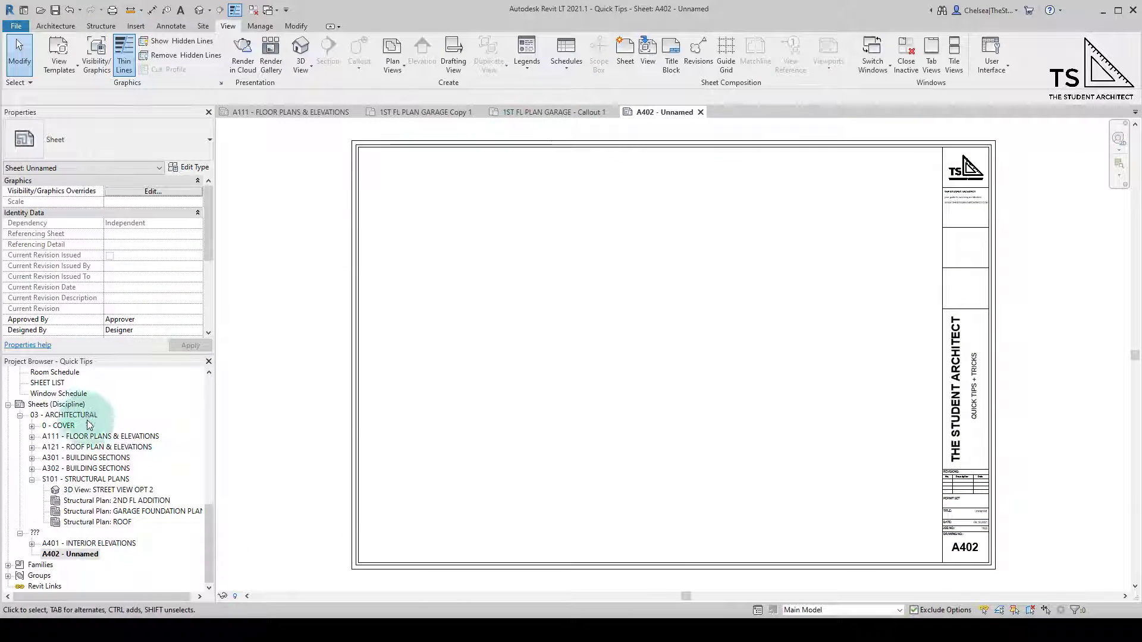
{"action": "scroll", "coordinate": [88, 424], "scroll_direction": "up", "scroll_amount": 5}
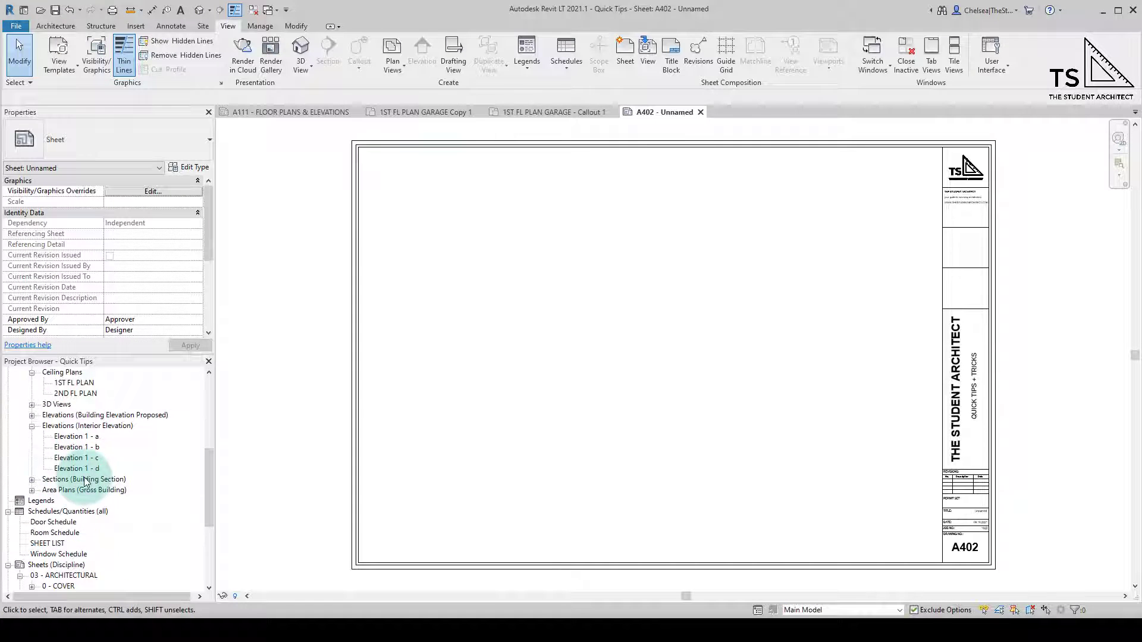
{"action": "scroll", "coordinate": [85, 482], "scroll_direction": "up", "scroll_amount": 5}
{"action": "left_click", "coordinate": [89, 458]}
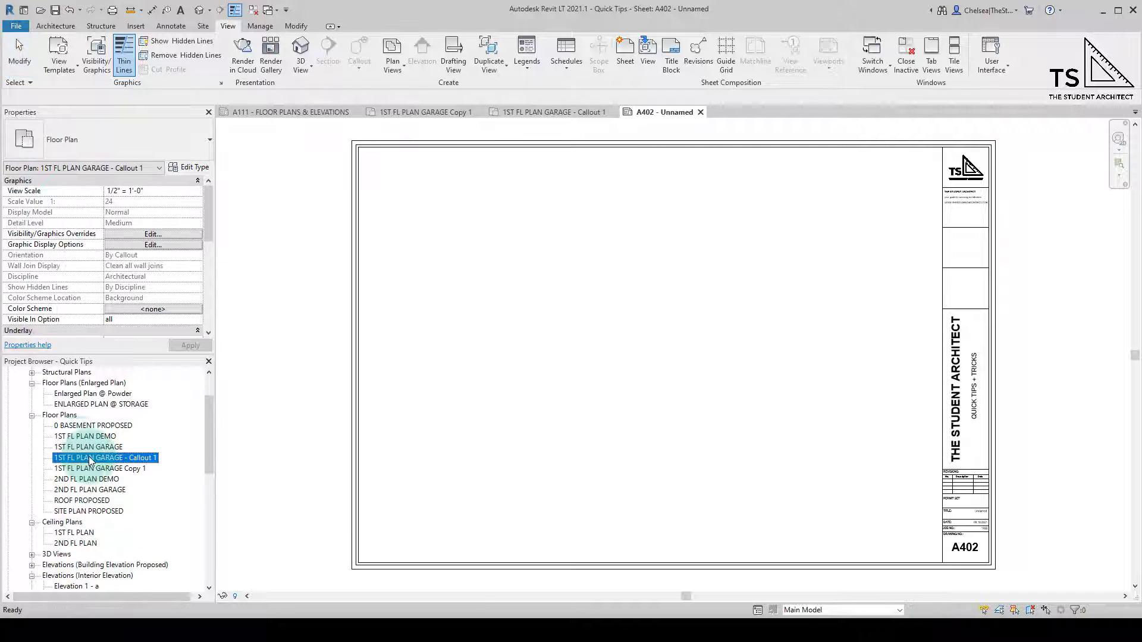
{"action": "left_click", "coordinate": [131, 470]}
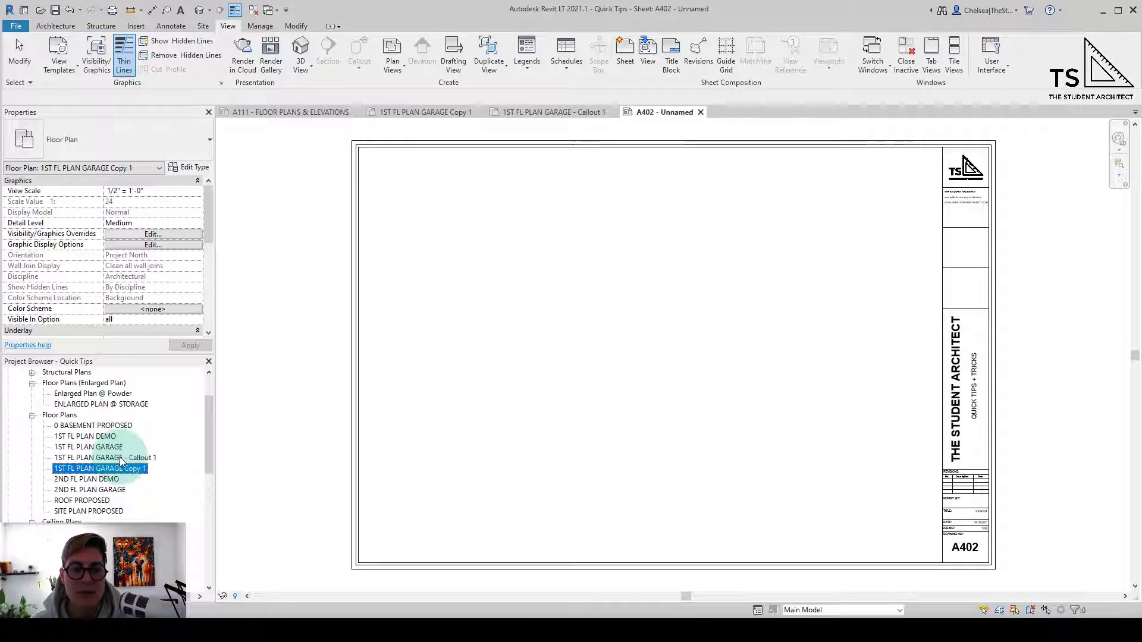
Step: Change 1ST FL PLAN GARAGE - Callout 1 to the Floor Plan: Enlarged Plan view type
{"action": "left_click", "coordinate": [122, 458]}
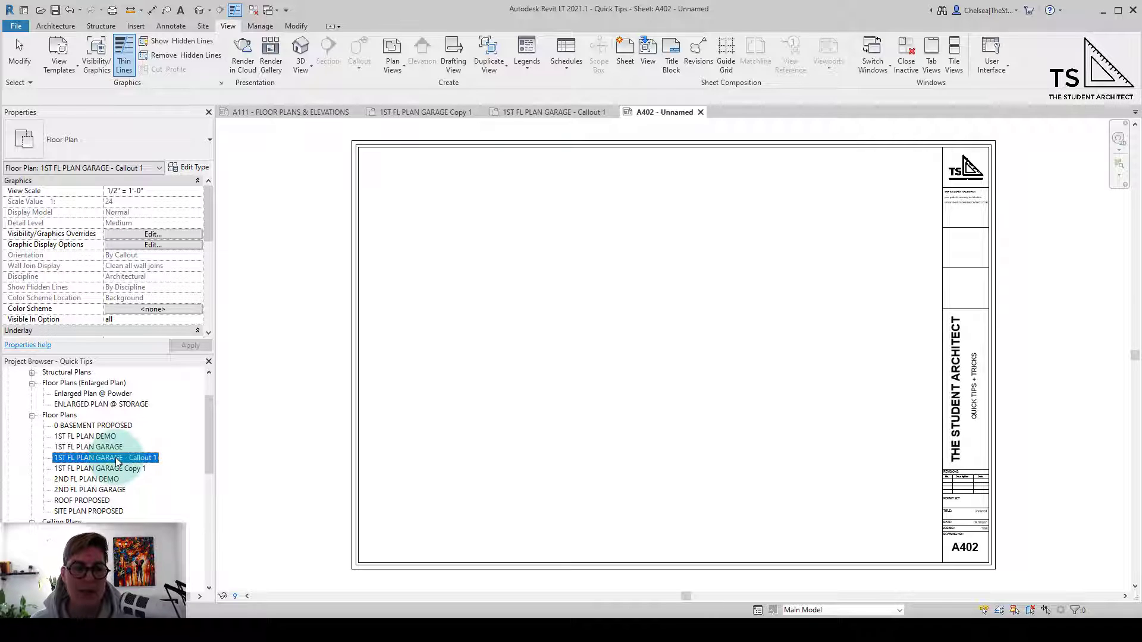
{"action": "left_click", "coordinate": [192, 143]}
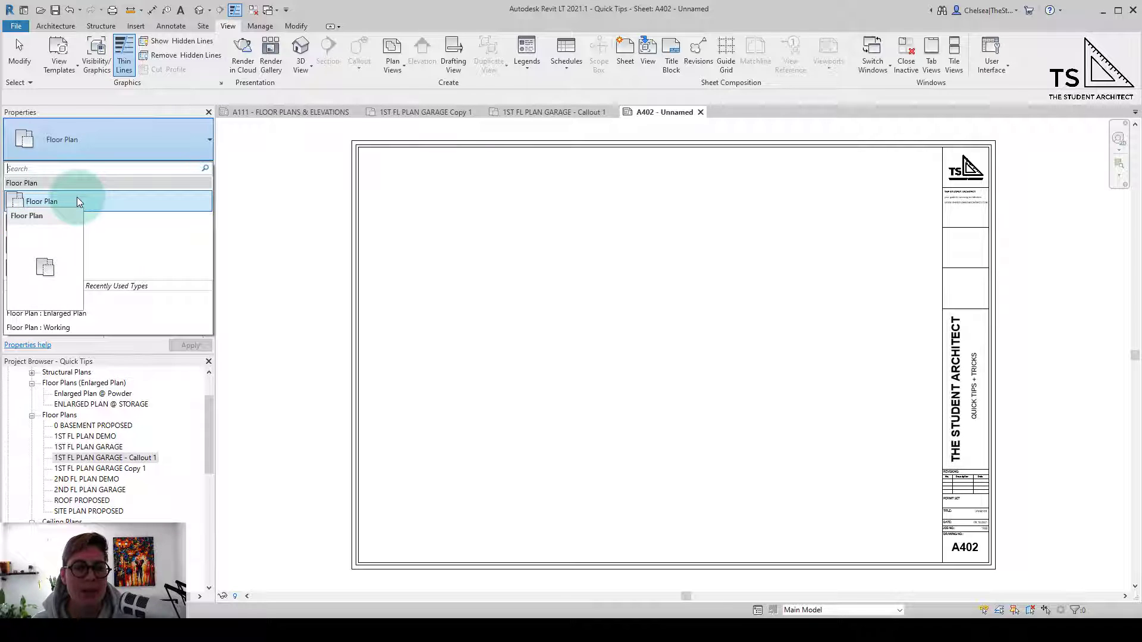
{"action": "left_click", "coordinate": [98, 228]}
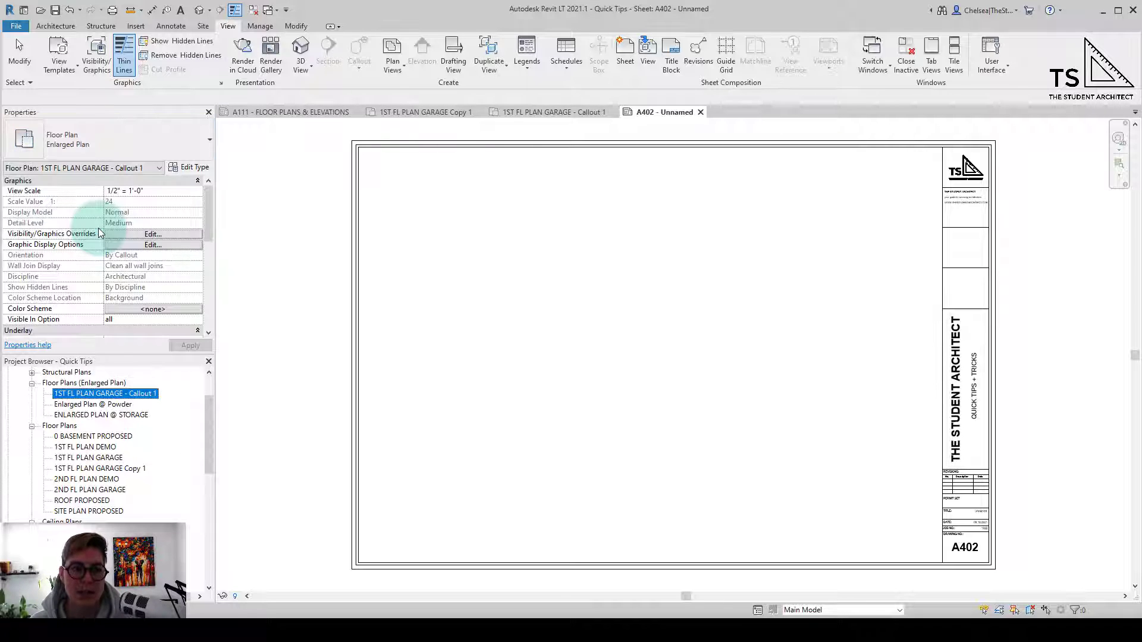
Step: Place the Callout 1 view on sheet A402, then go back to sheet A111
{"action": "left_click_drag", "start_coordinate": [134, 399], "coordinate": [582, 321]}
{"action": "left_click", "coordinate": [628, 334]}
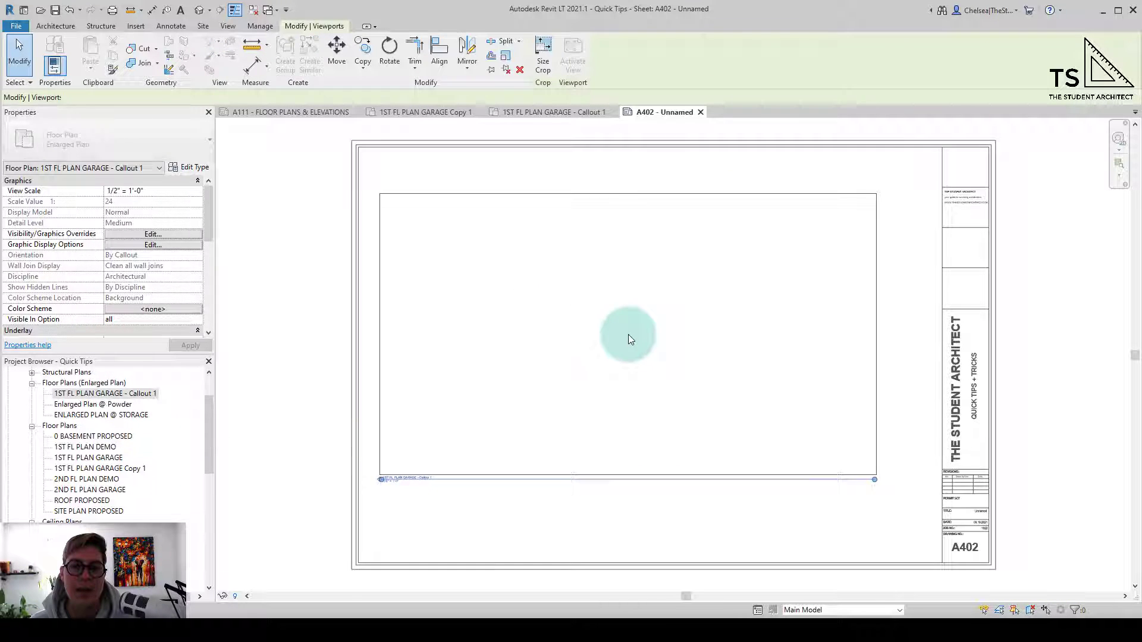
{"action": "left_click", "coordinate": [518, 511]}
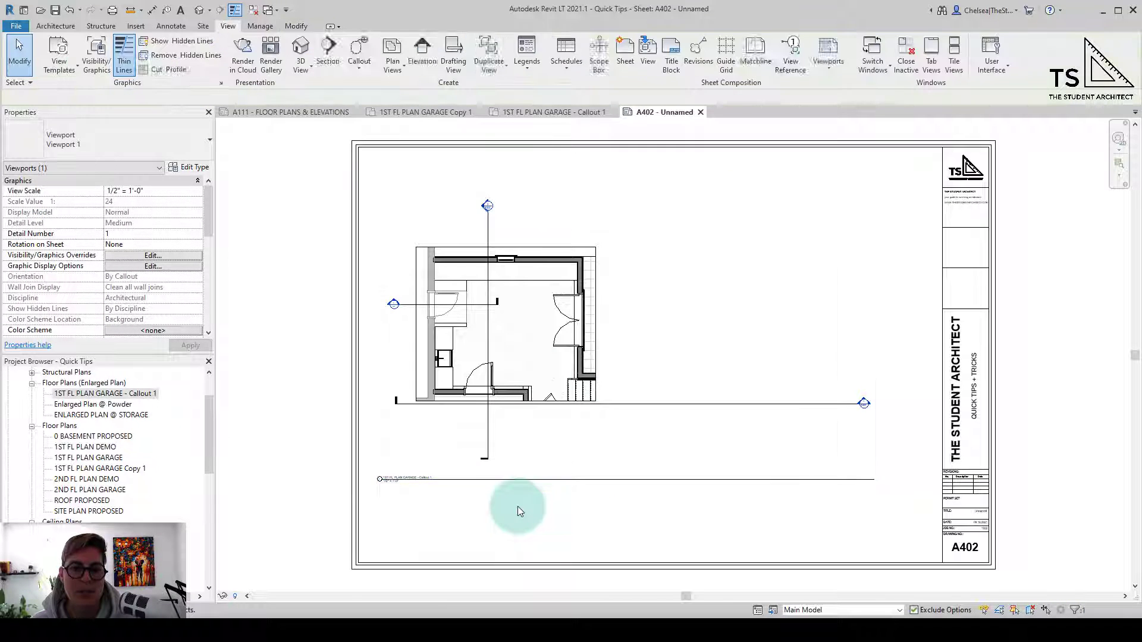
{"action": "left_click", "coordinate": [312, 112]}
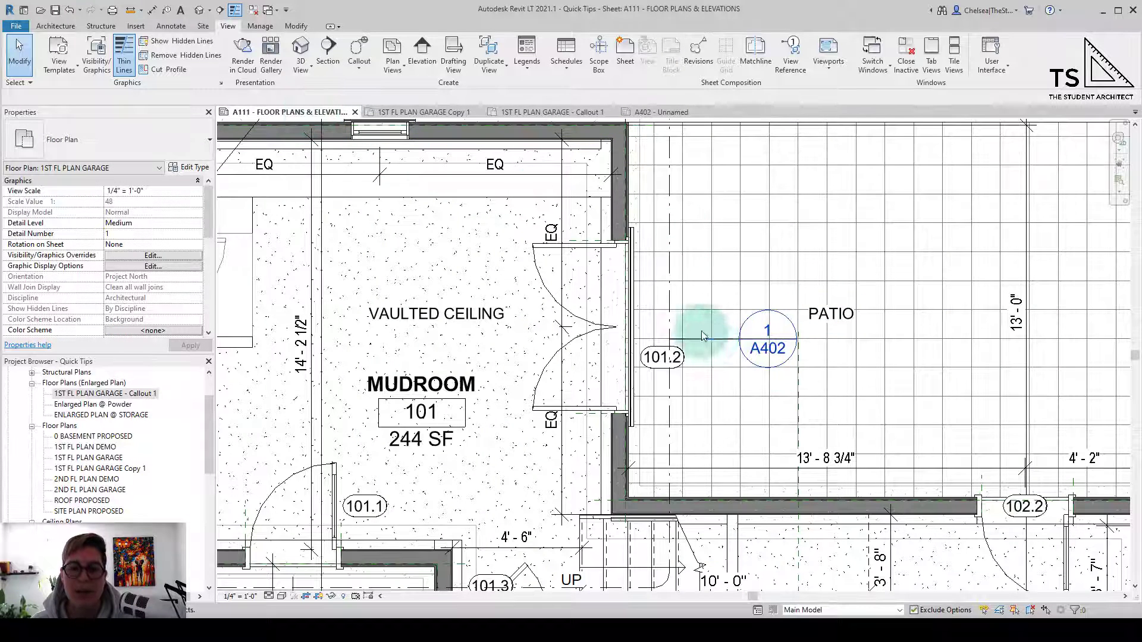
Step: Drag the 1/A402 callout head up above the 101.2 door tag and zoom out
{"action": "left_click", "coordinate": [731, 344]}
{"action": "left_click_drag", "start_coordinate": [773, 334], "coordinate": [745, 218]}
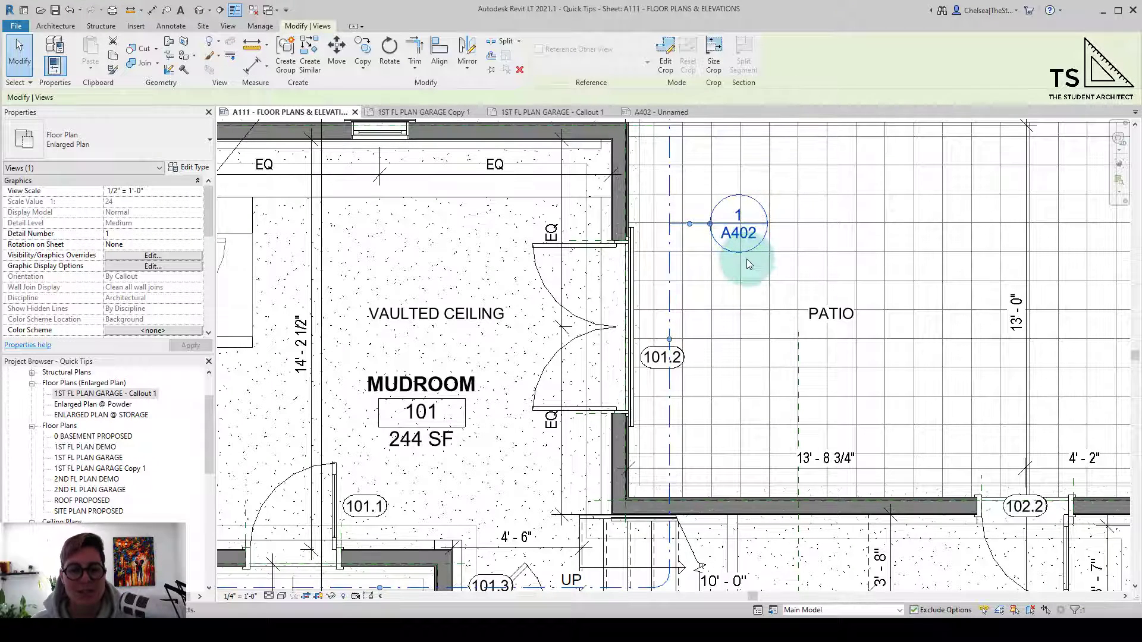
{"action": "scroll", "coordinate": [747, 261], "scroll_direction": "down", "scroll_amount": 4}
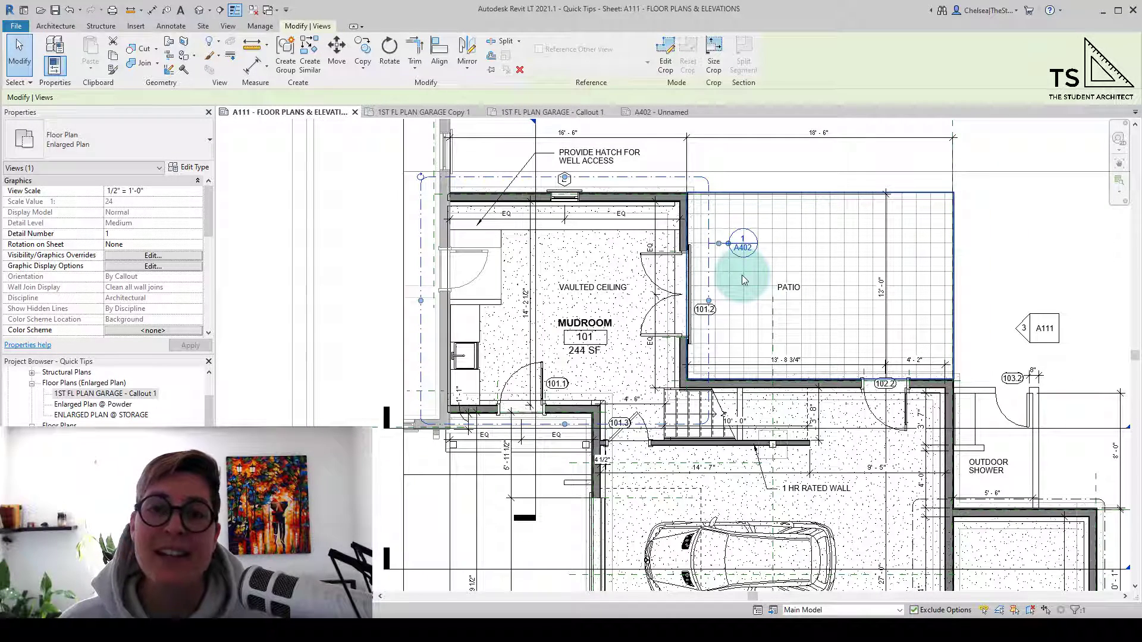